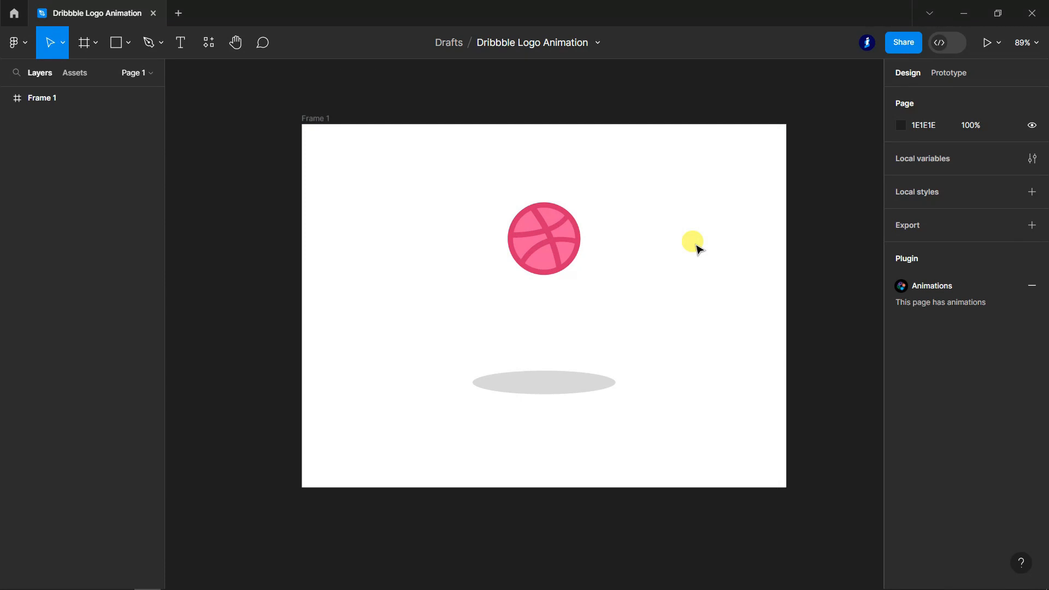
pyautogui.scroll(-1, 697, 249)
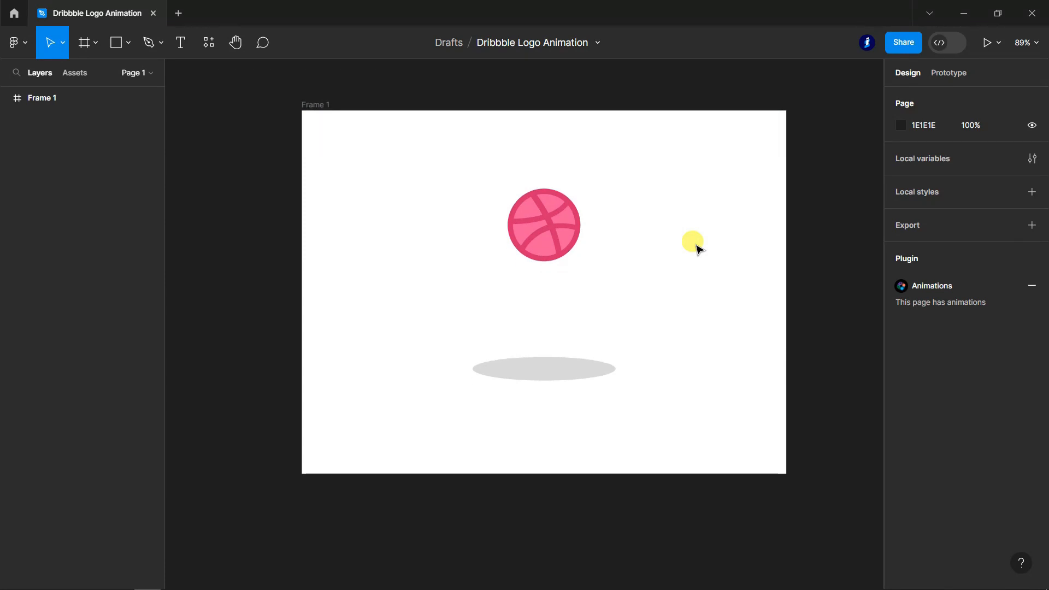
pyautogui.scroll(-3, 409, 215)
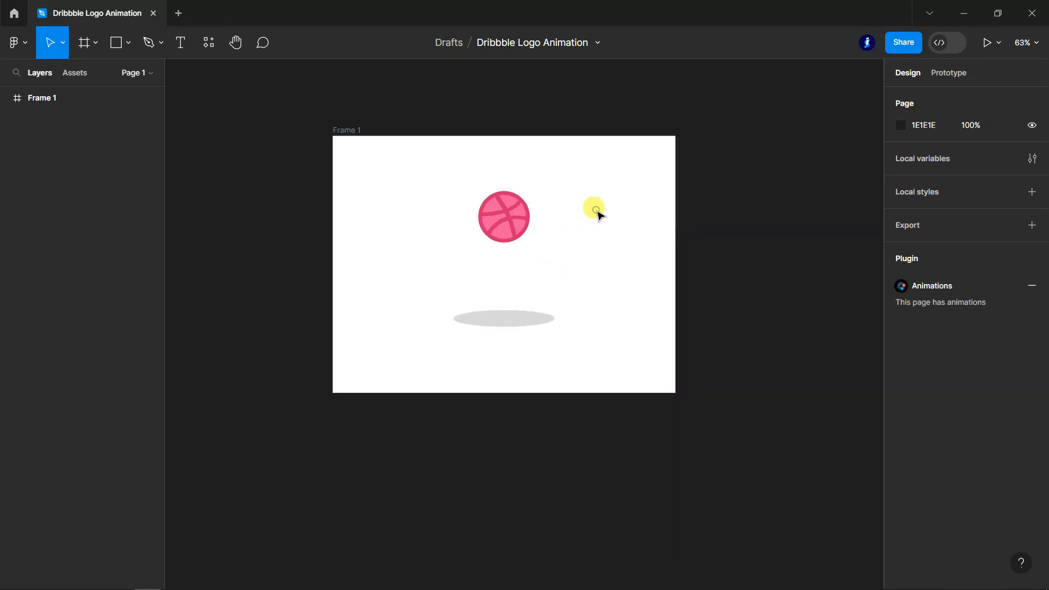
pyautogui.click(511, 230)
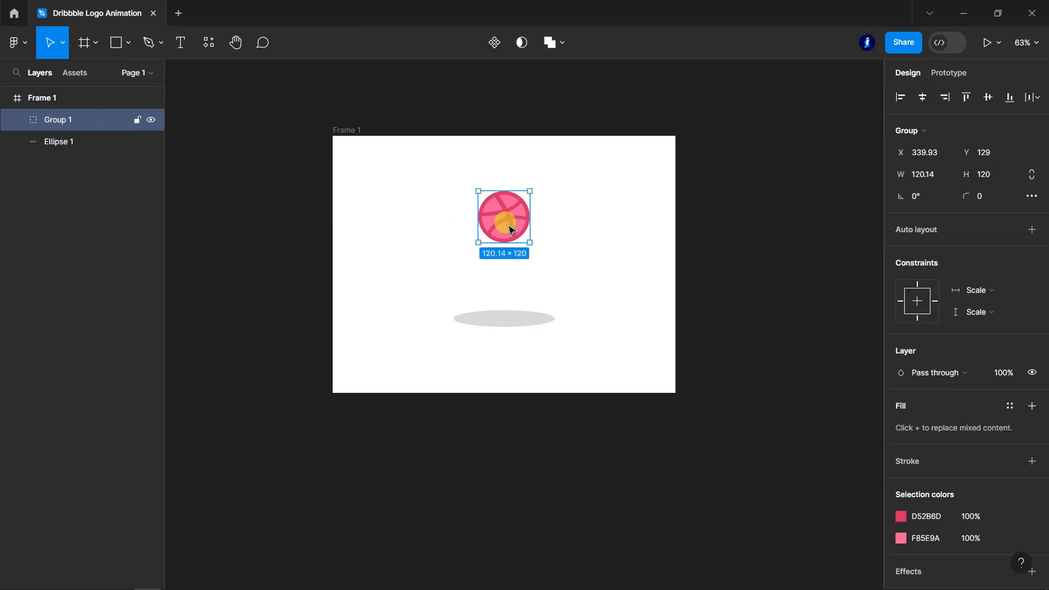
pyautogui.click(615, 214)
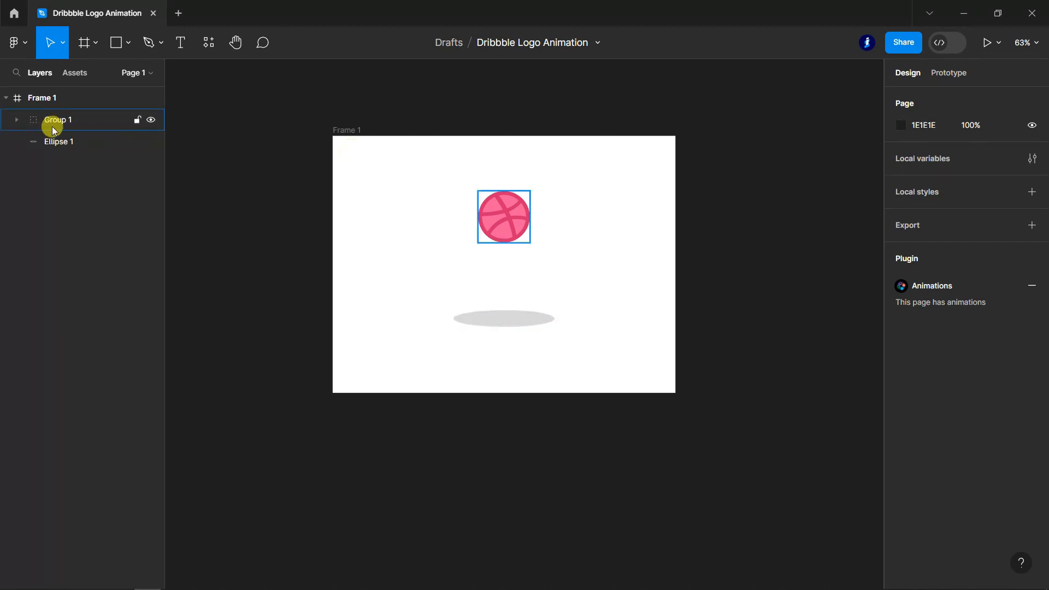
pyautogui.scroll(-1, 386, 272)
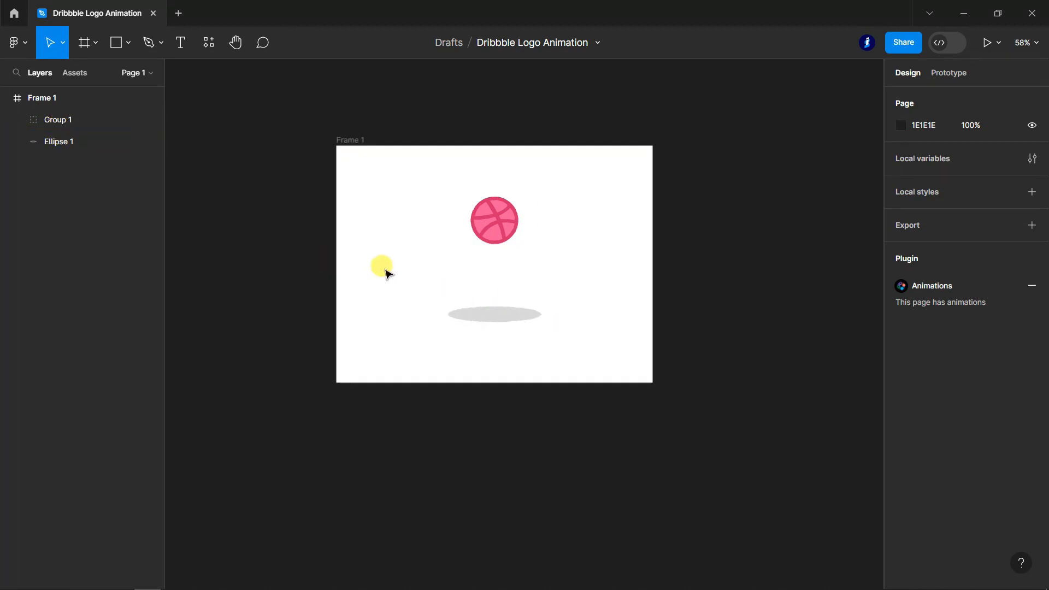
pyautogui.scroll(-2, 386, 271)
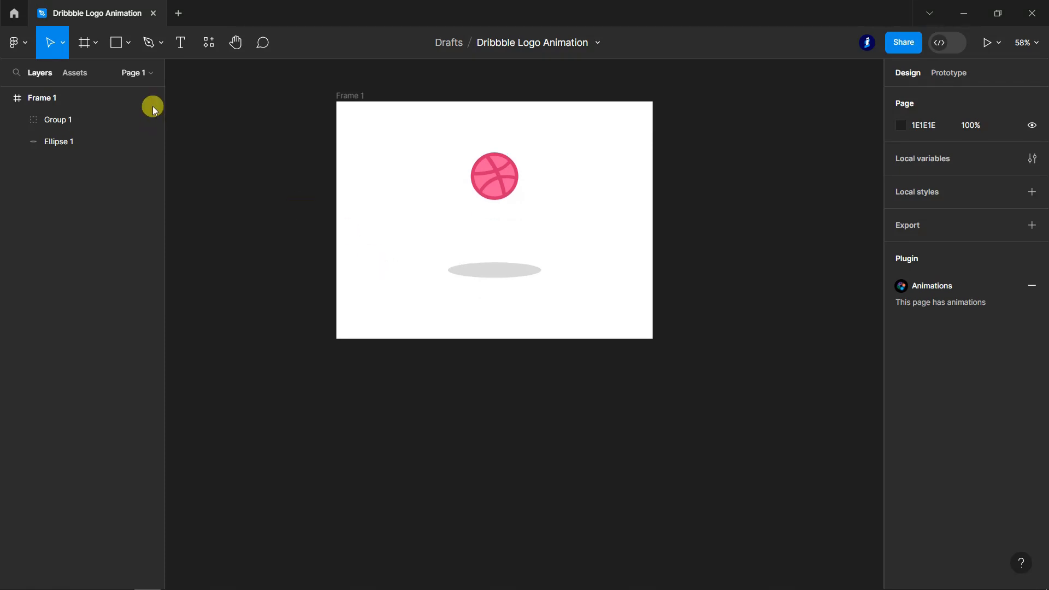
# - Launch the Motion - UI and Games animation plugin for Frame 1
pyautogui.click(202, 43)
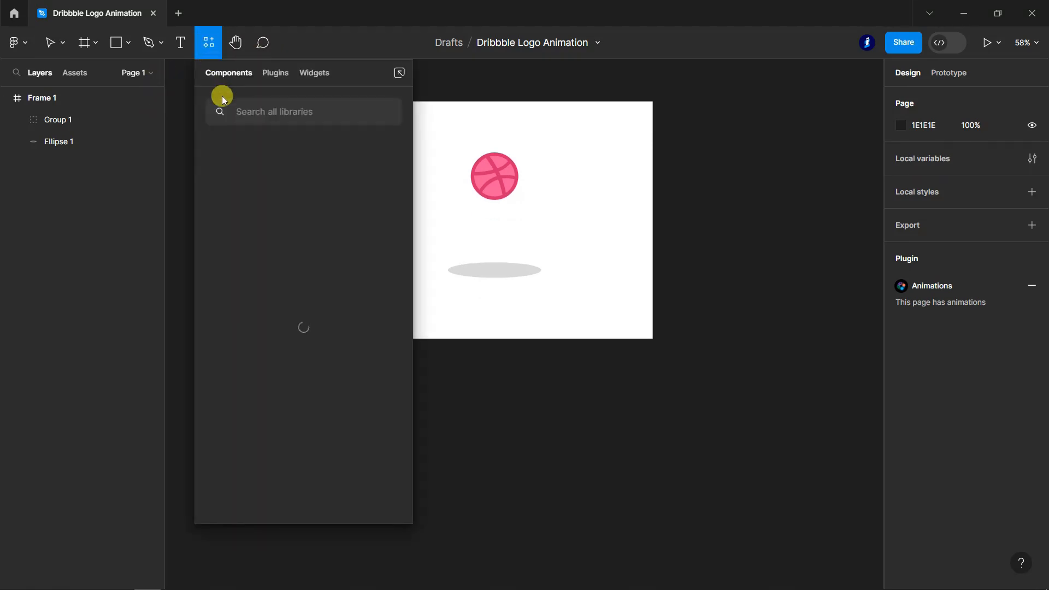
pyautogui.click(275, 76)
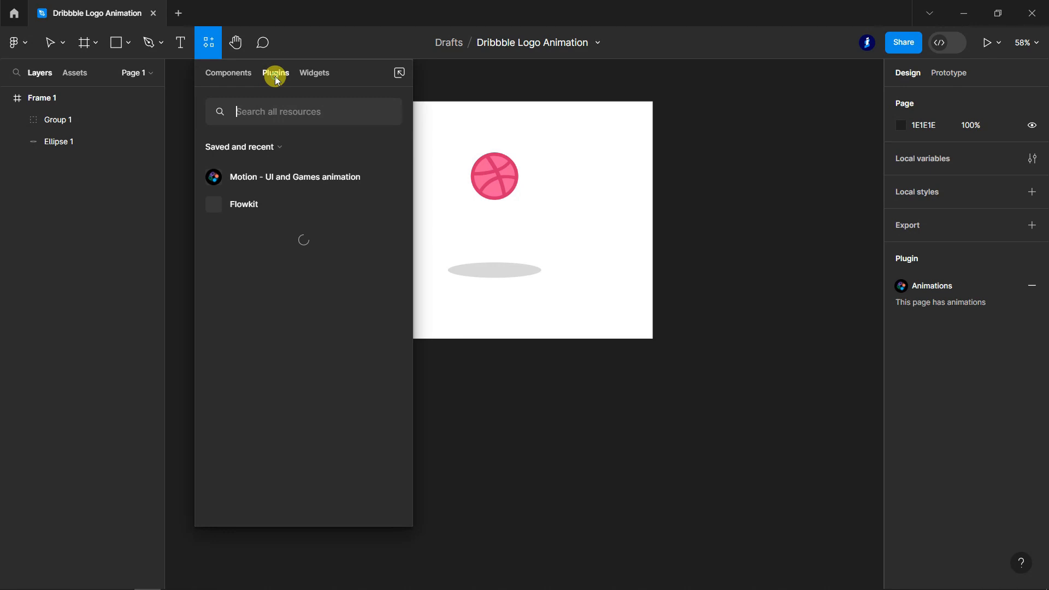
pyautogui.click(643, 283)
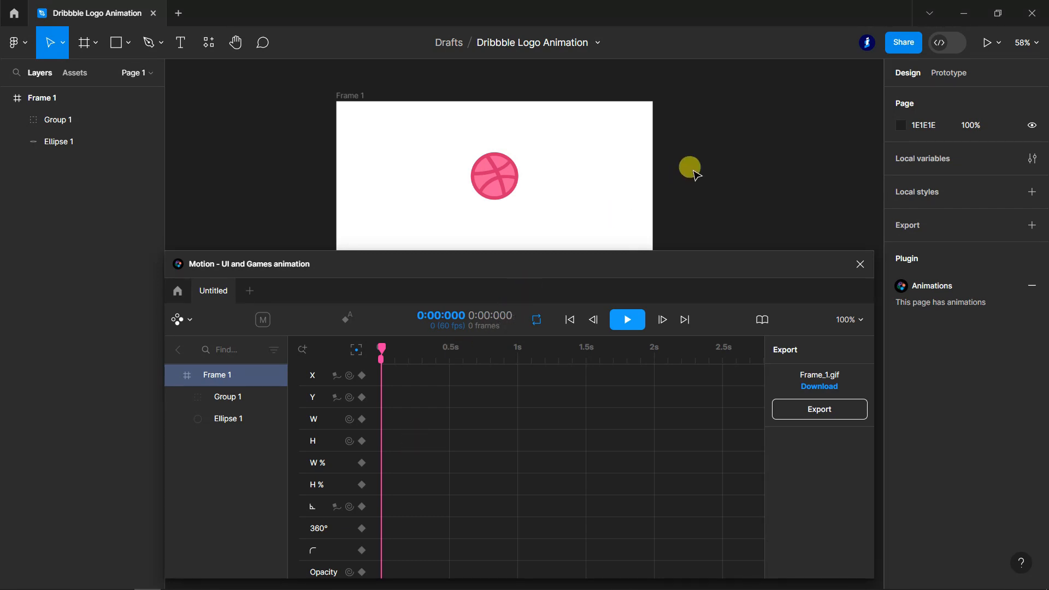
# - Add a Y position keyframe to the ball group, Group 1, at 0 s on the animation timeline
pyautogui.scroll(-1, 692, 171)
pyautogui.scroll(-2, 693, 171)
pyautogui.scroll(-2, 692, 171)
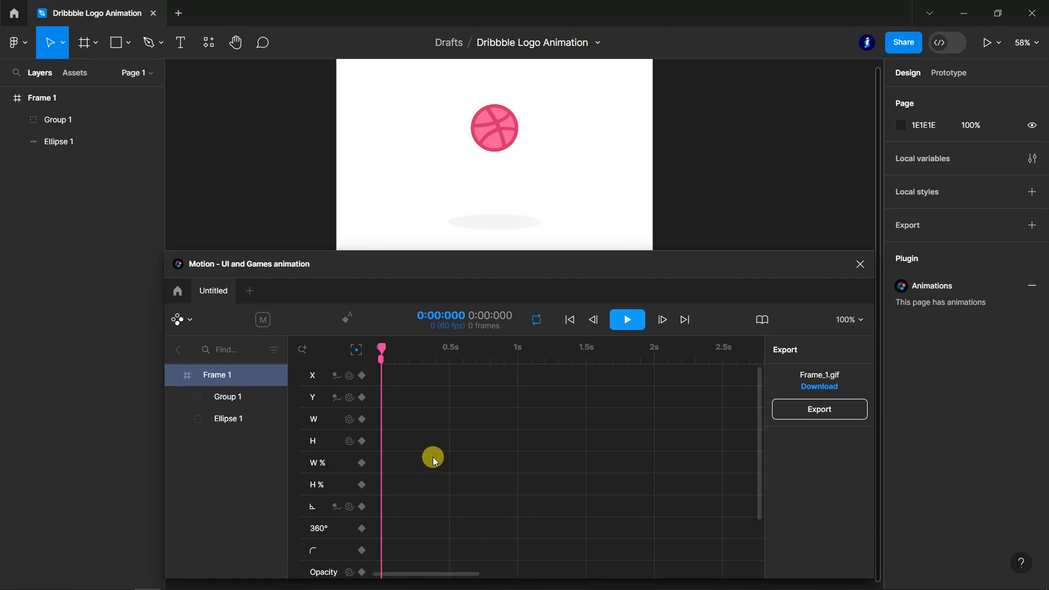
pyautogui.click(227, 398)
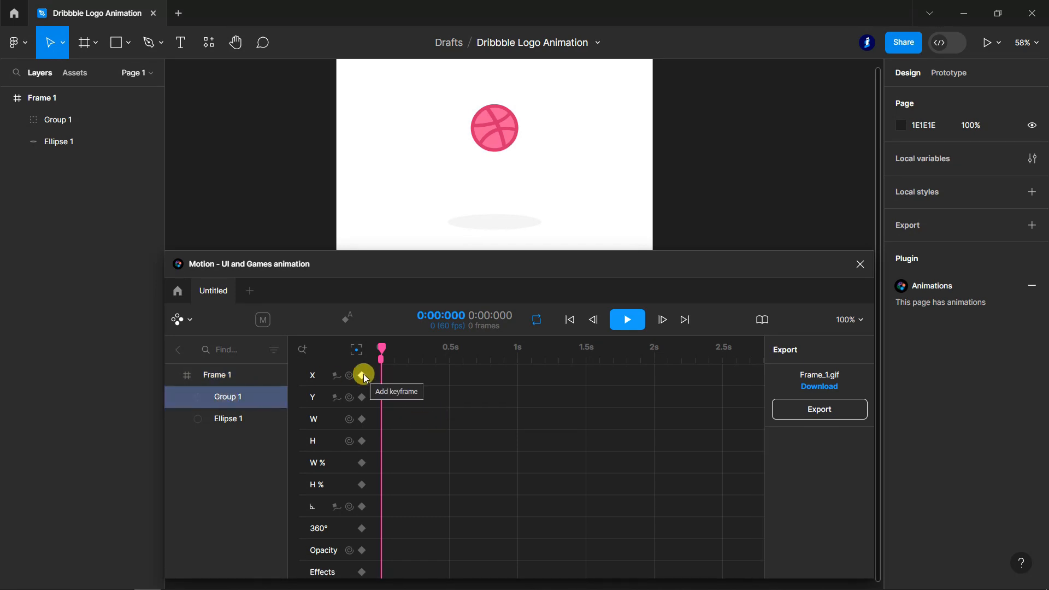
pyautogui.click(362, 397)
# - Add a second Y keyframe to Group 1 at 0.5 s and set its value to 370
pyautogui.moveTo(381, 347); pyautogui.dragTo(448, 352)
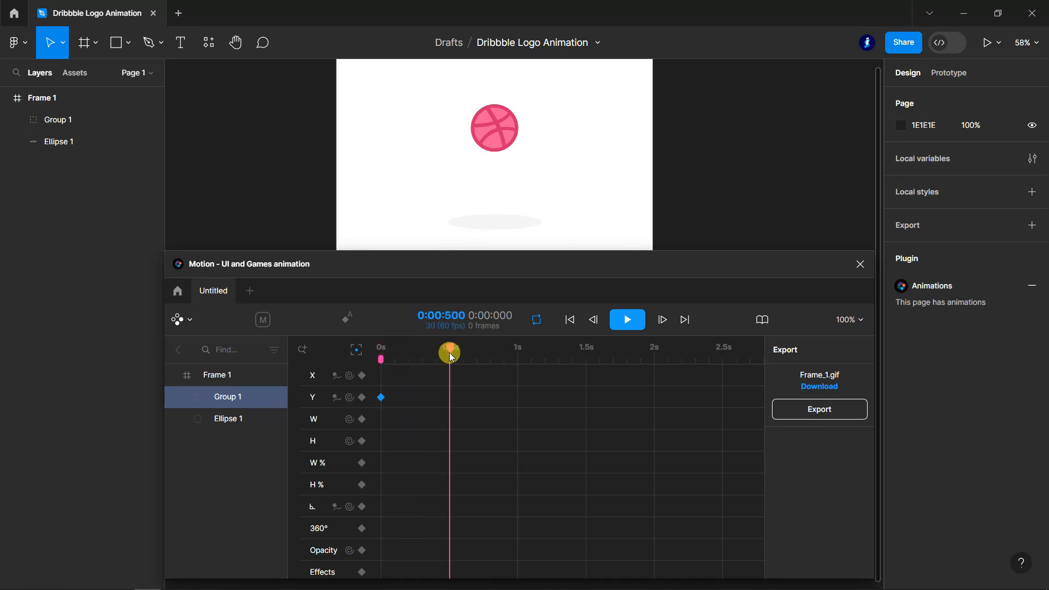
pyautogui.click(361, 397)
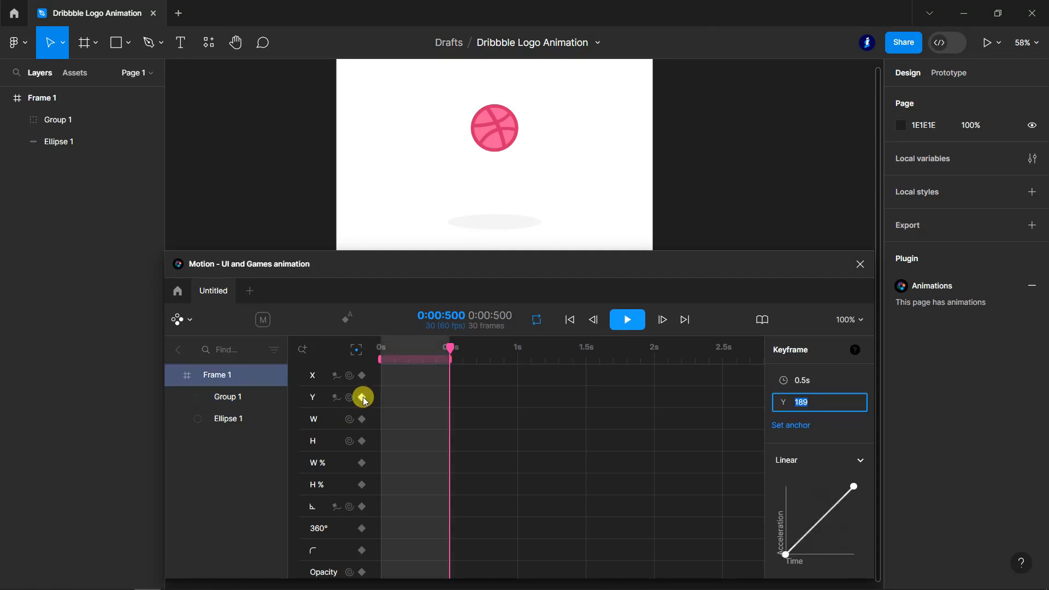
pyautogui.click(232, 417)
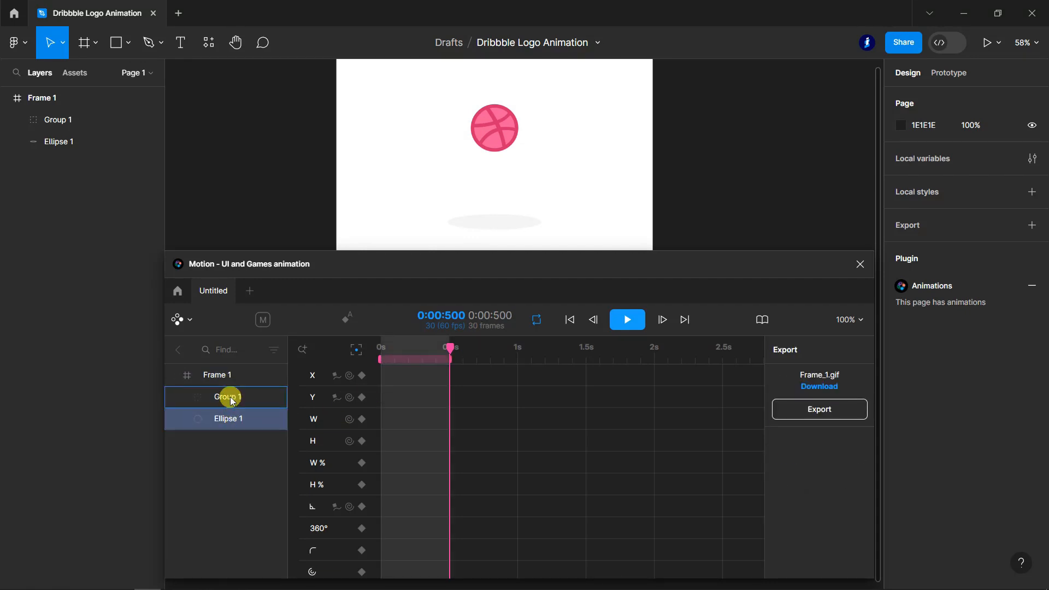
pyautogui.click(232, 401)
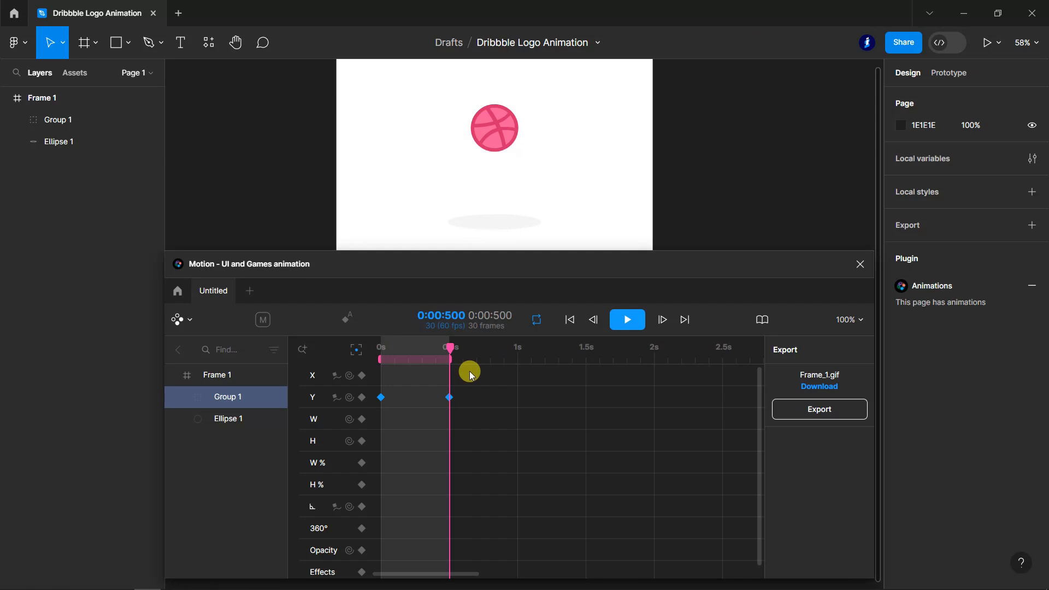
pyautogui.click(451, 395)
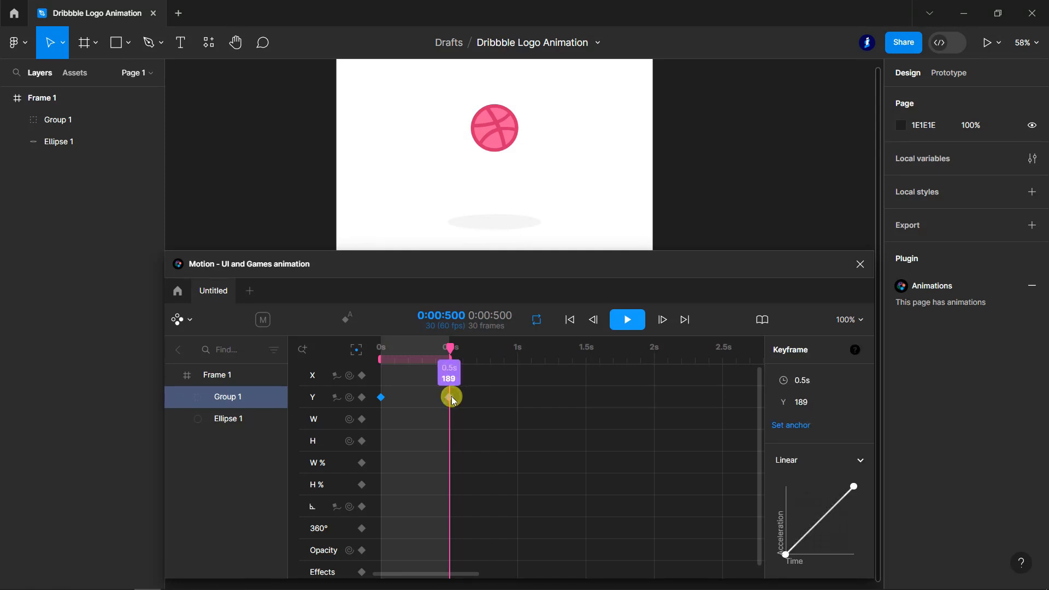
pyautogui.click(806, 407)
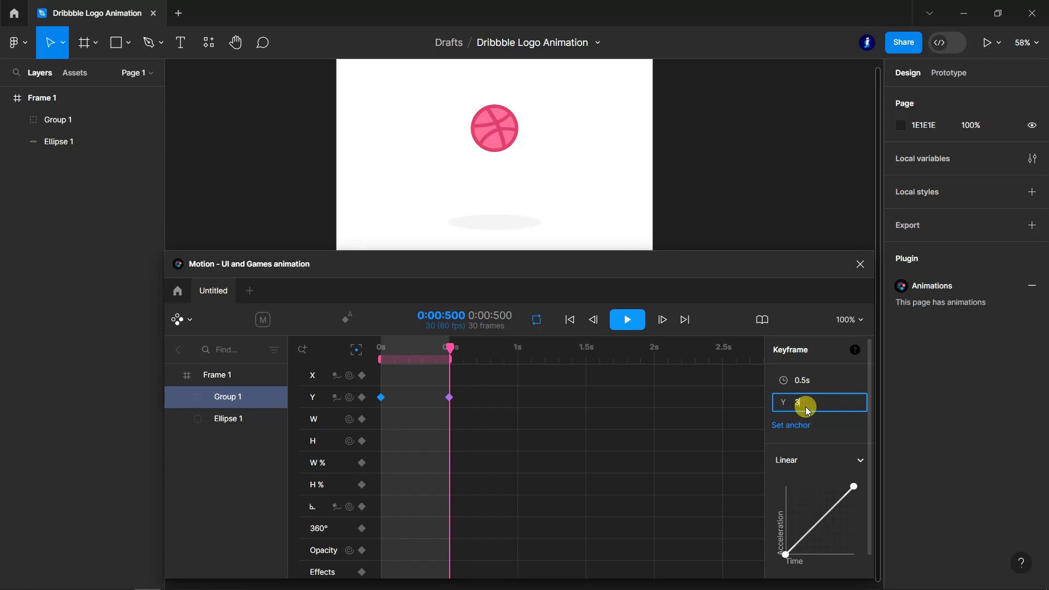
pyautogui.write('370')
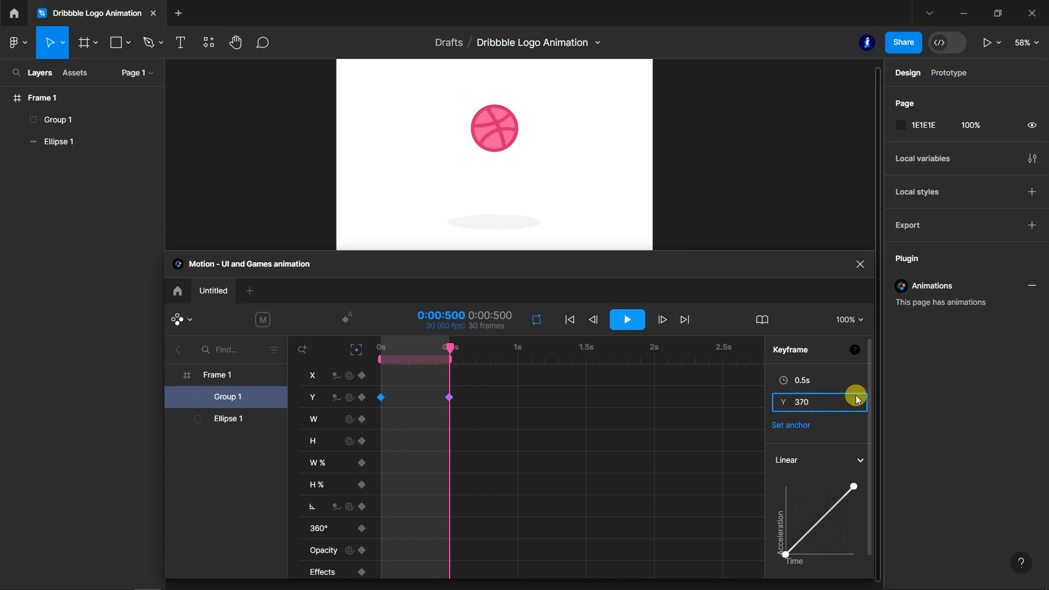
pyautogui.click(847, 368)
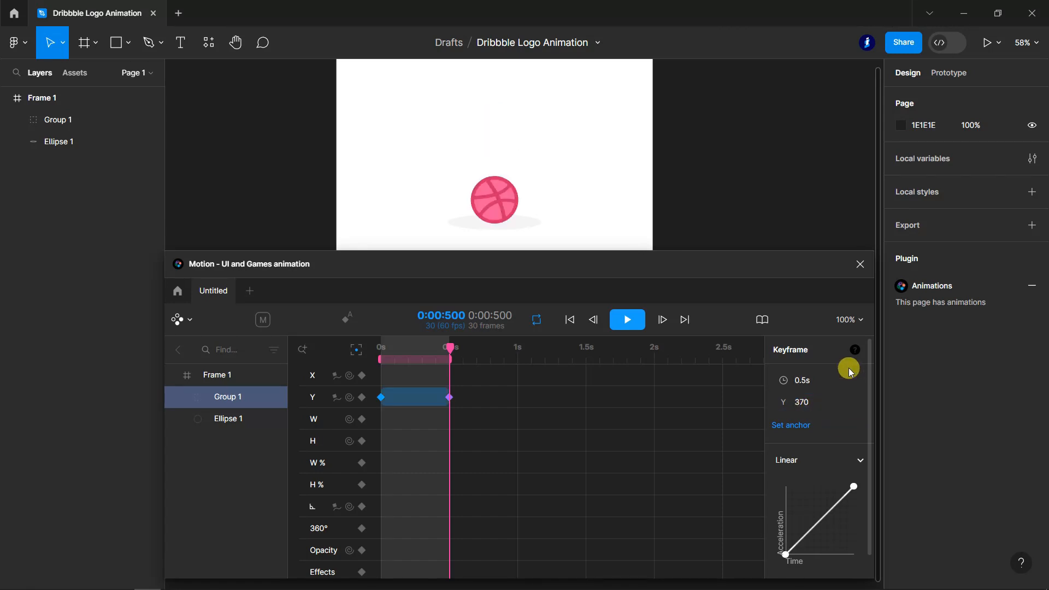
# - Add a third Y keyframe to Group 1 at 1 s and set its value to 189
pyautogui.moveTo(451, 347); pyautogui.dragTo(518, 349)
pyautogui.click(355, 401)
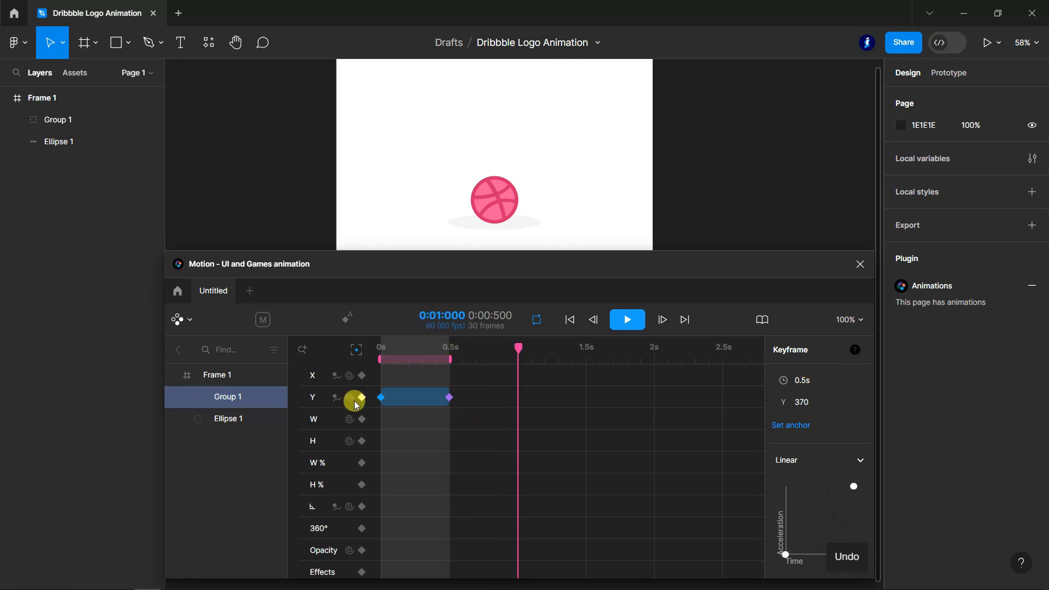
pyautogui.click(361, 397)
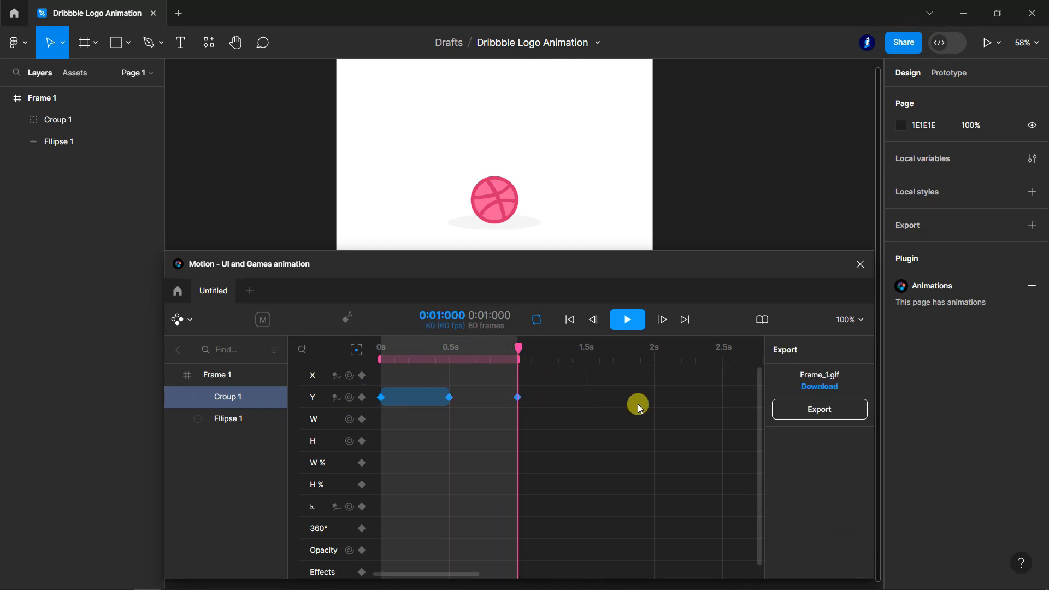
pyautogui.click(517, 399)
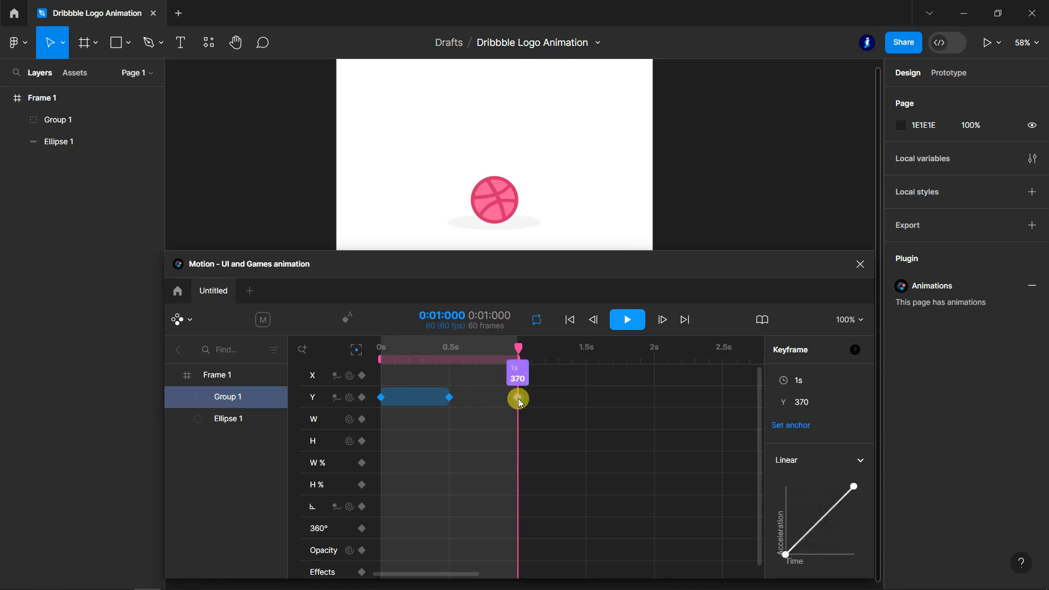
pyautogui.click(814, 407)
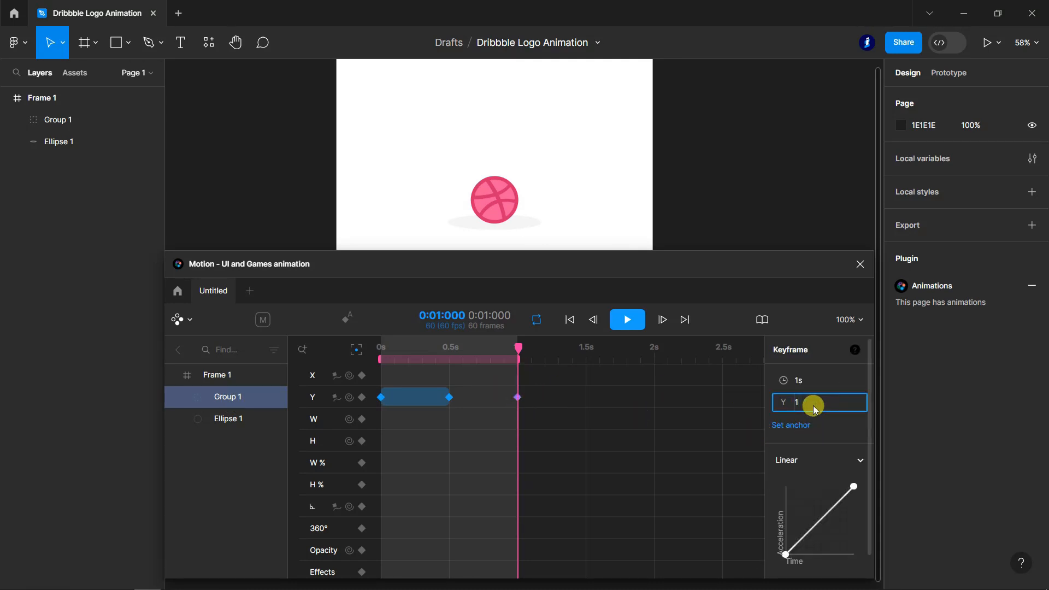
pyautogui.click(853, 364)
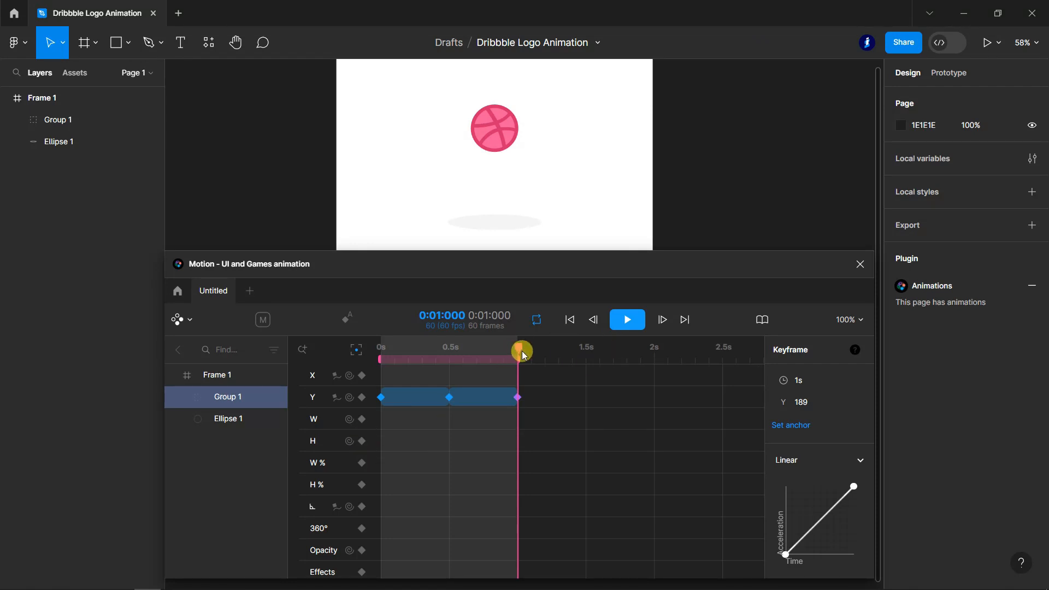
# - Add height keyframes to Group 1 at 0 s and 0.5 s, setting the one at 0.5 s to 110
pyautogui.moveTo(519, 348); pyautogui.dragTo(379, 363)
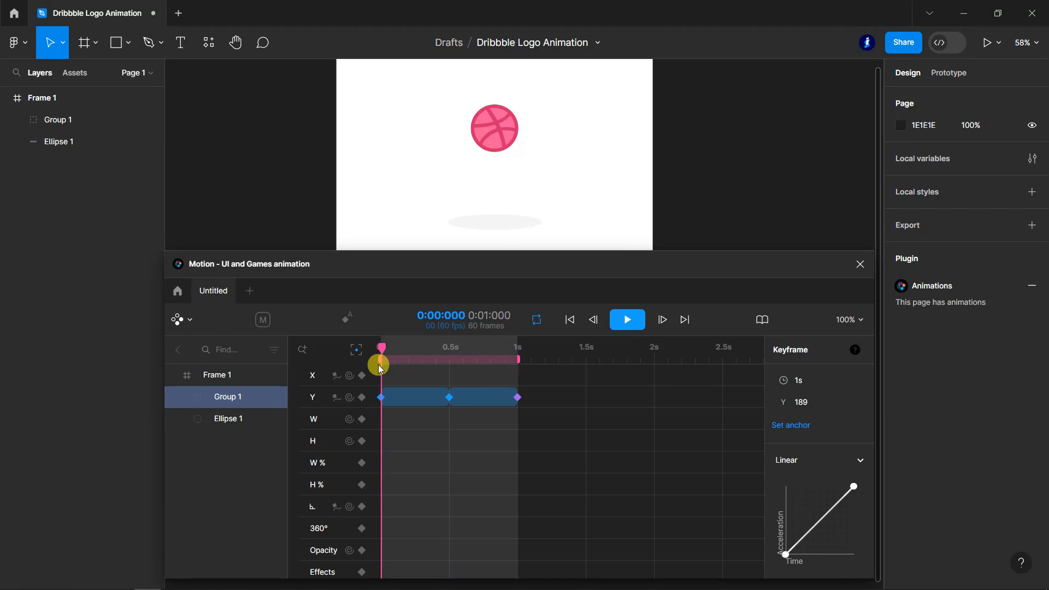
pyautogui.click(362, 441)
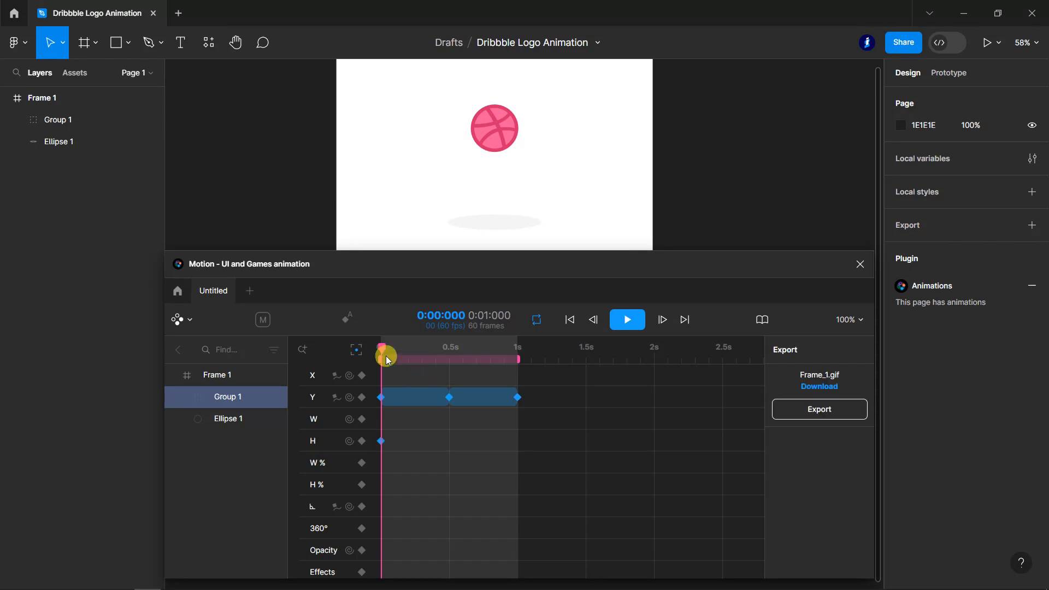
pyautogui.moveTo(382, 346); pyautogui.dragTo(451, 362)
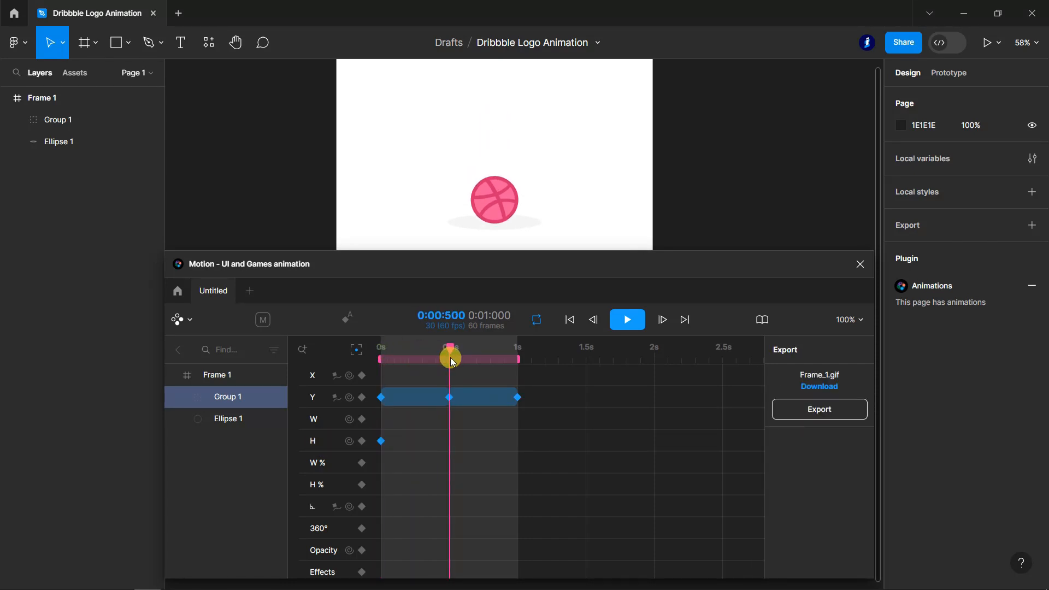
pyautogui.click(448, 440)
pyautogui.click(801, 403)
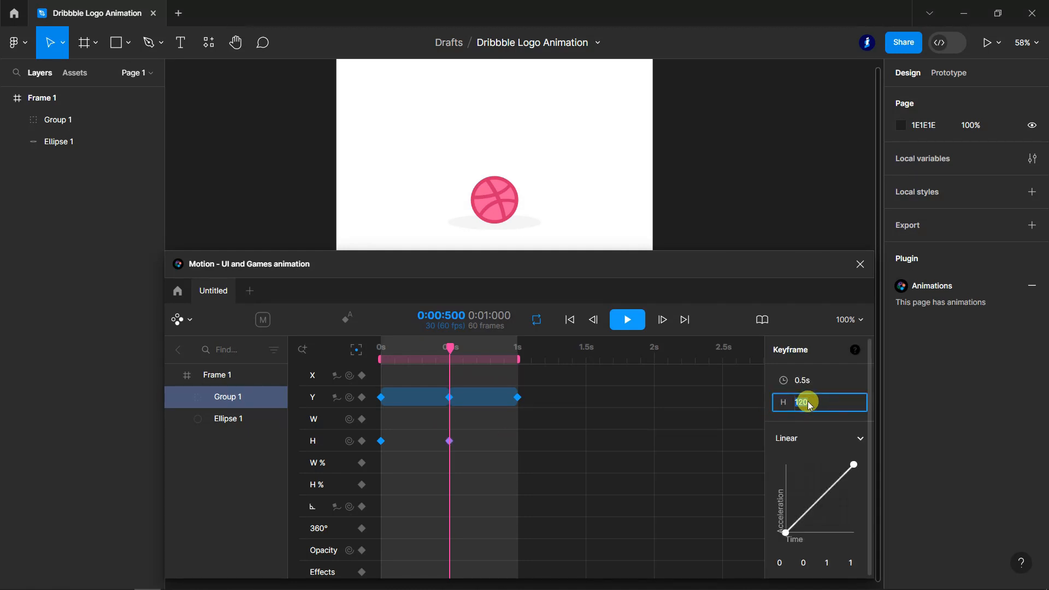
pyautogui.write('138')
pyautogui.press('Return')
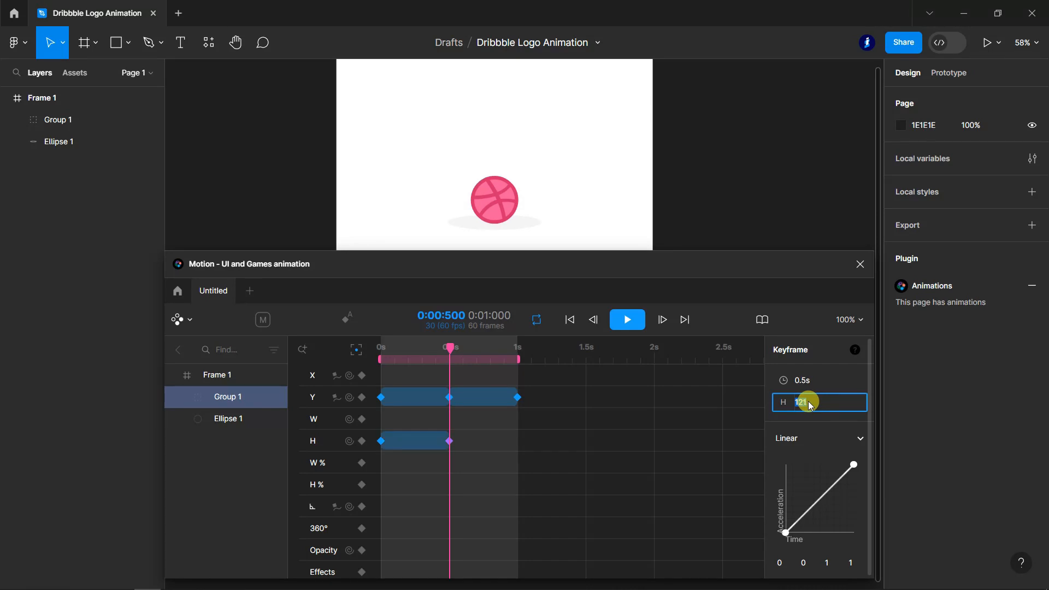
pyautogui.press('Down')
pyautogui.press('Down')
pyautogui.press('Down')
pyautogui.press('Down')
pyautogui.press('Down')
pyautogui.press('Down')
pyautogui.press('Down')
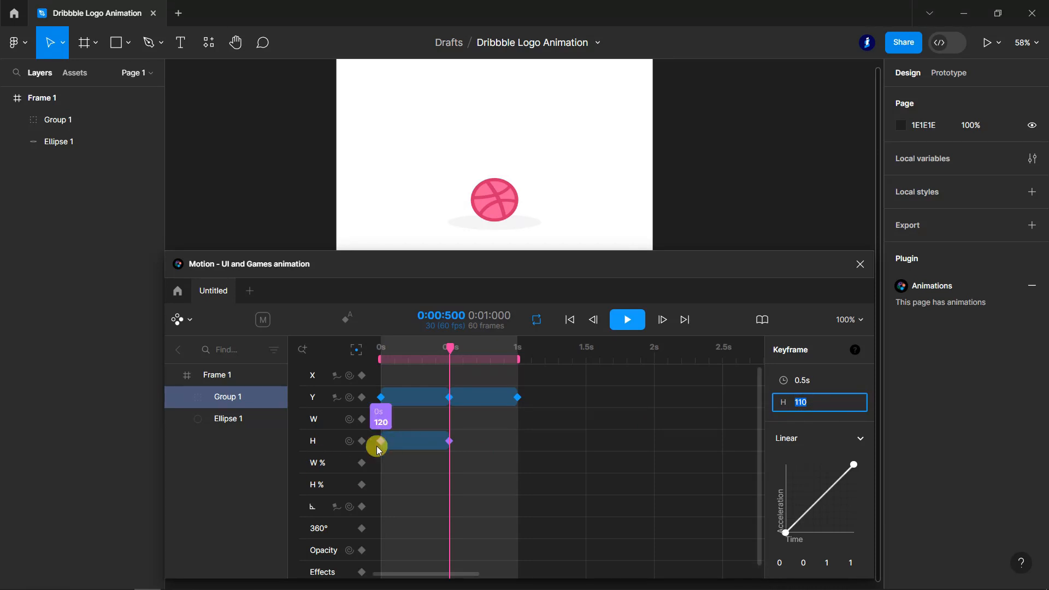
# - Add a height keyframe to Group 1 at 1 s and set its value to 120
pyautogui.moveTo(449, 348); pyautogui.dragTo(518, 348)
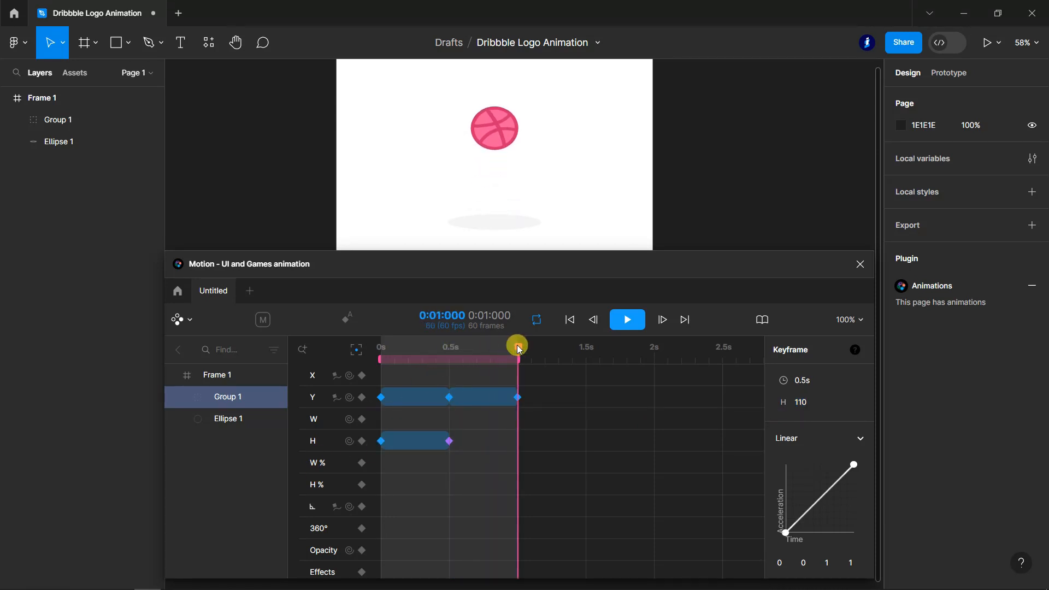
pyautogui.click(362, 440)
pyautogui.click(517, 451)
pyautogui.click(517, 442)
pyautogui.click(808, 404)
pyautogui.press('Up')
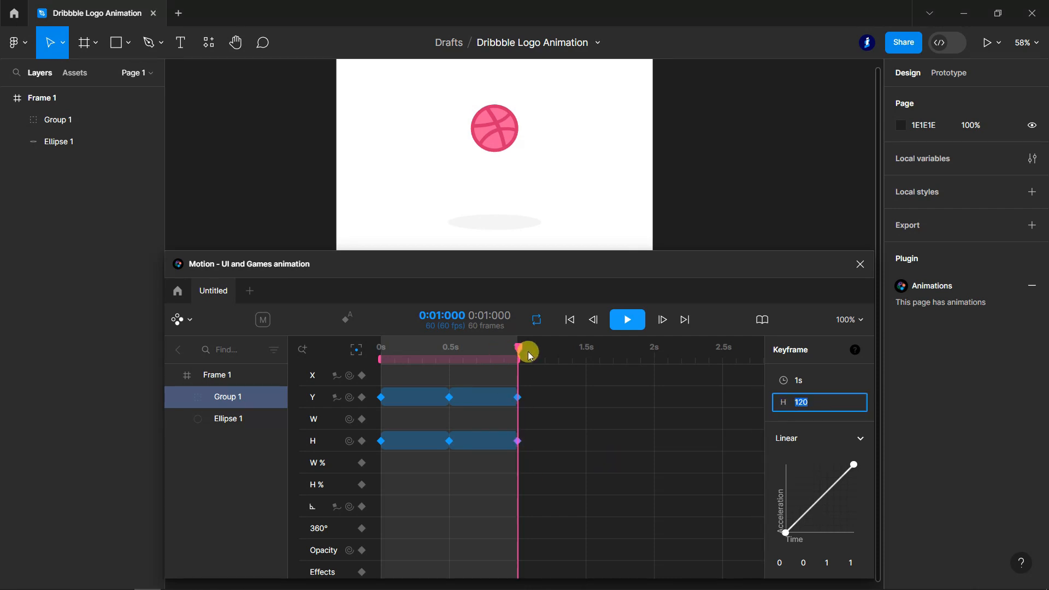
# - Move the first and last height keyframes to 0.4 s and 0.6 s and play the animation from the start
pyautogui.moveTo(517, 347); pyautogui.dragTo(375, 384)
pyautogui.moveTo(381, 441); pyautogui.dragTo(435, 442)
pyautogui.moveTo(529, 445); pyautogui.dragTo(465, 444)
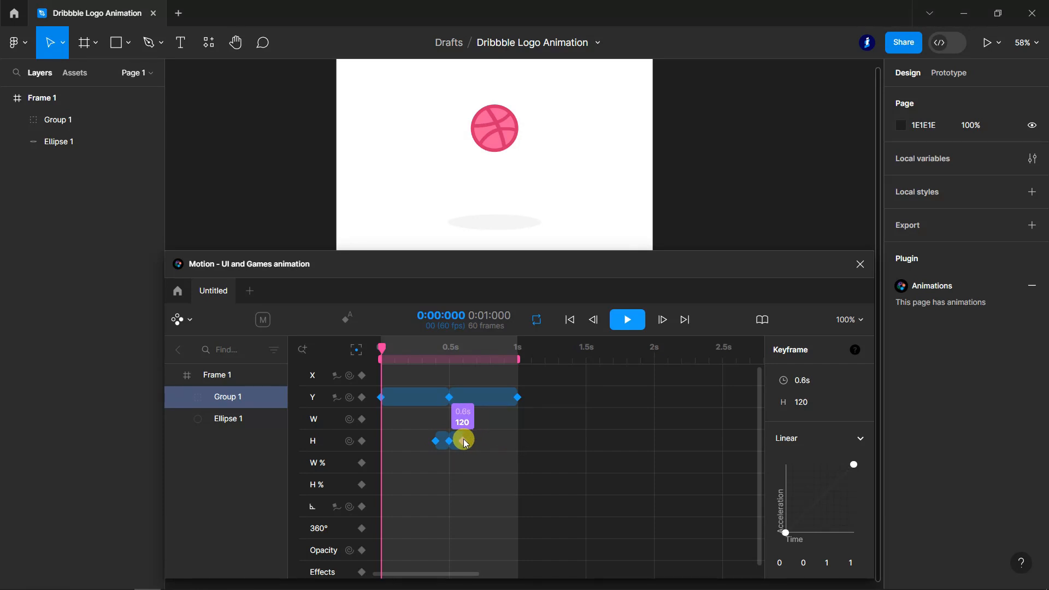
pyautogui.click(428, 443)
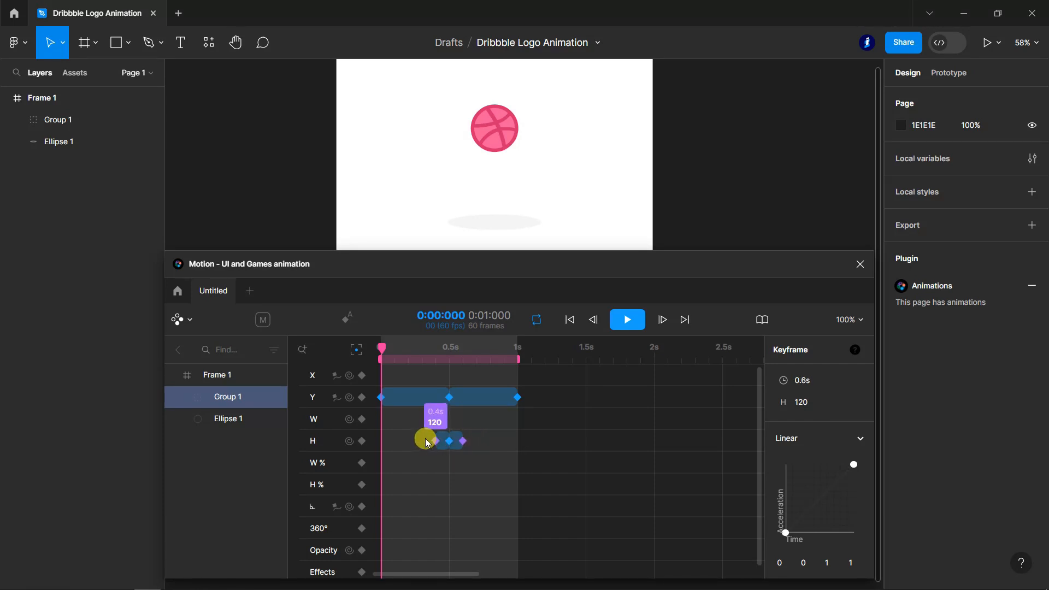
pyautogui.press('space')
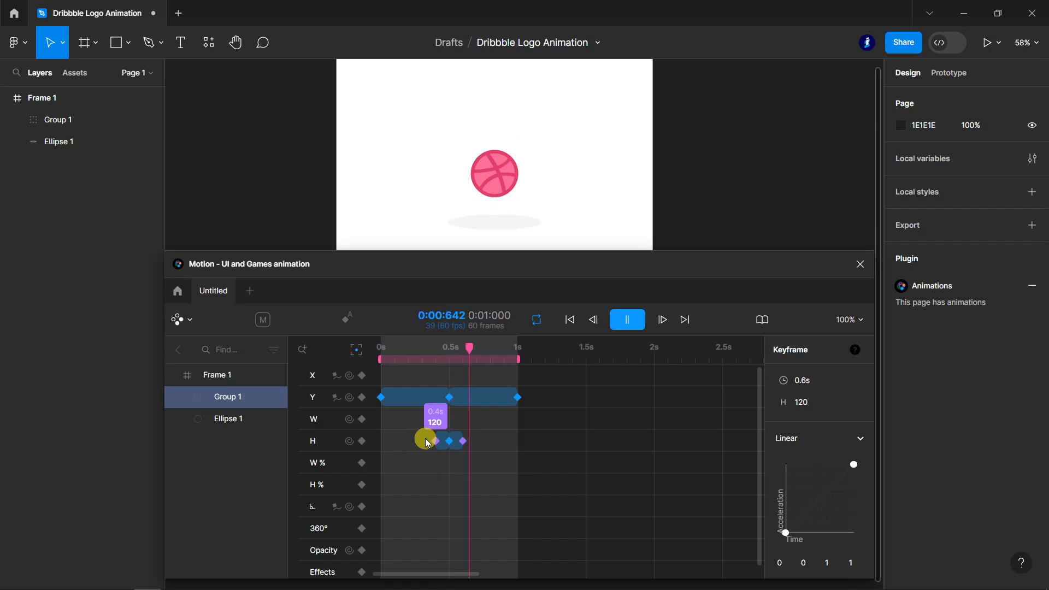
# - Apply Ease in out easing to all of Group 1's Y and height keyframes and preview the animation
pyautogui.press('space')
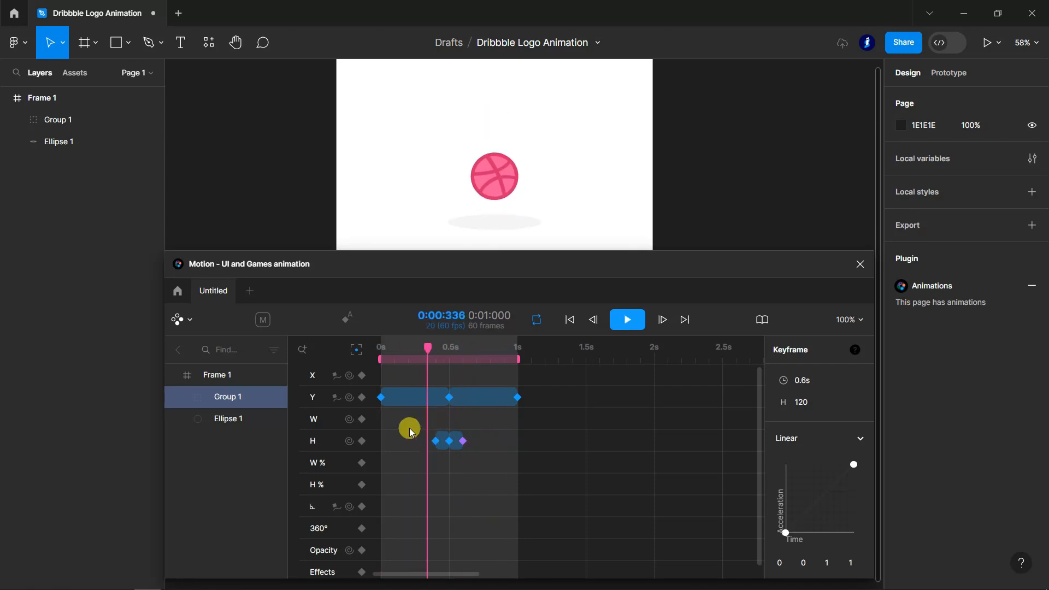
pyautogui.moveTo(381, 377); pyautogui.dragTo(547, 472)
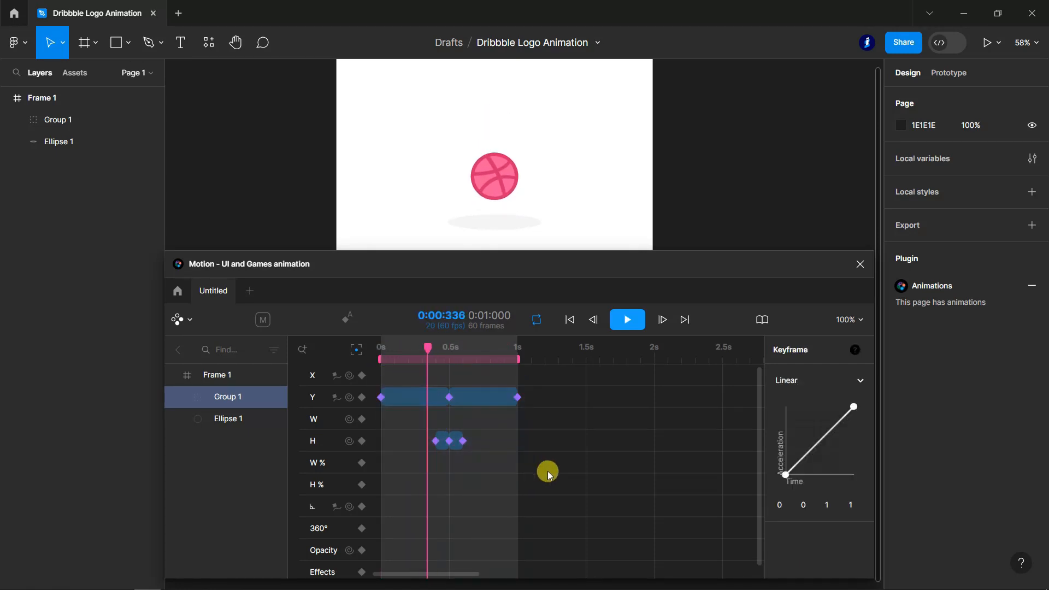
pyautogui.click(857, 380)
pyautogui.click(814, 445)
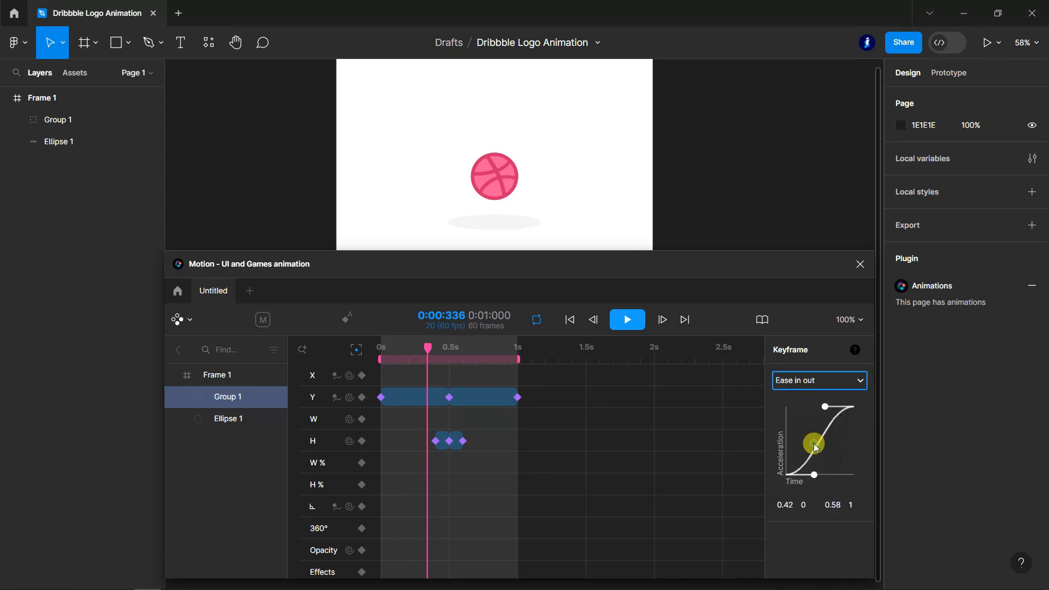
pyautogui.press('space')
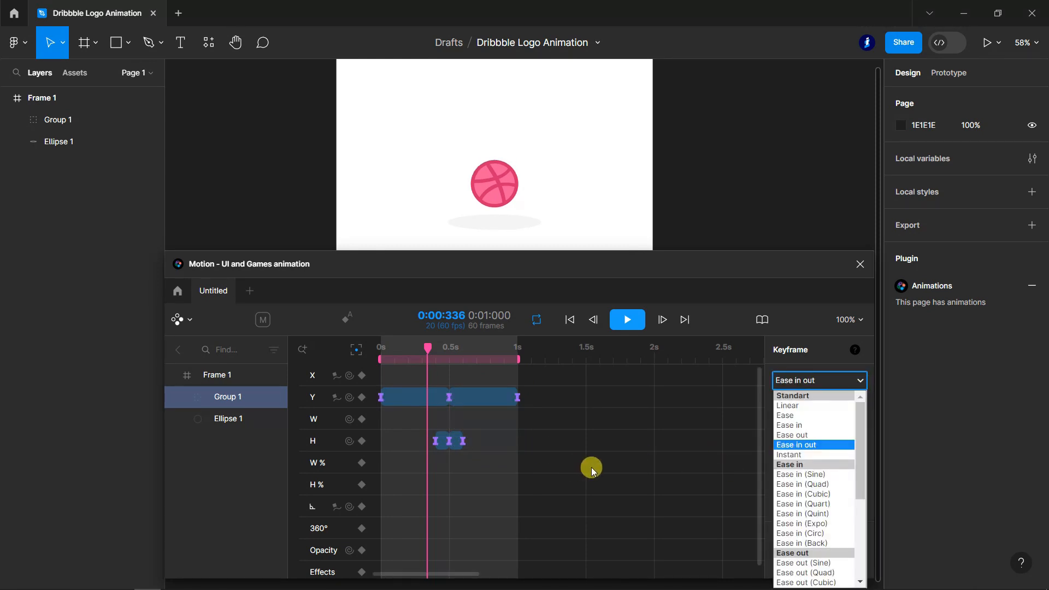
pyautogui.click(627, 319)
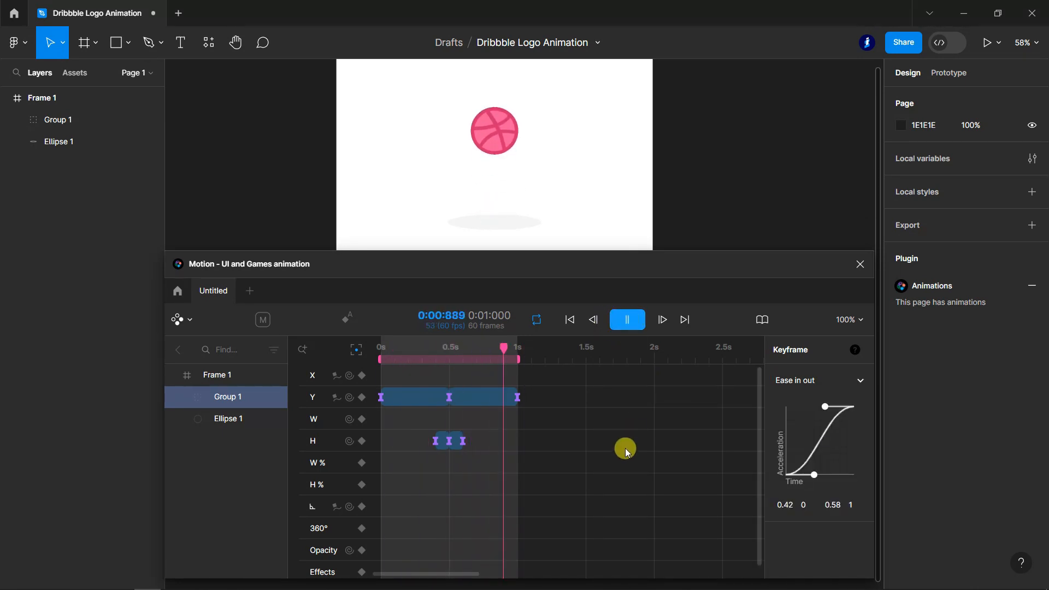
pyautogui.press('space')
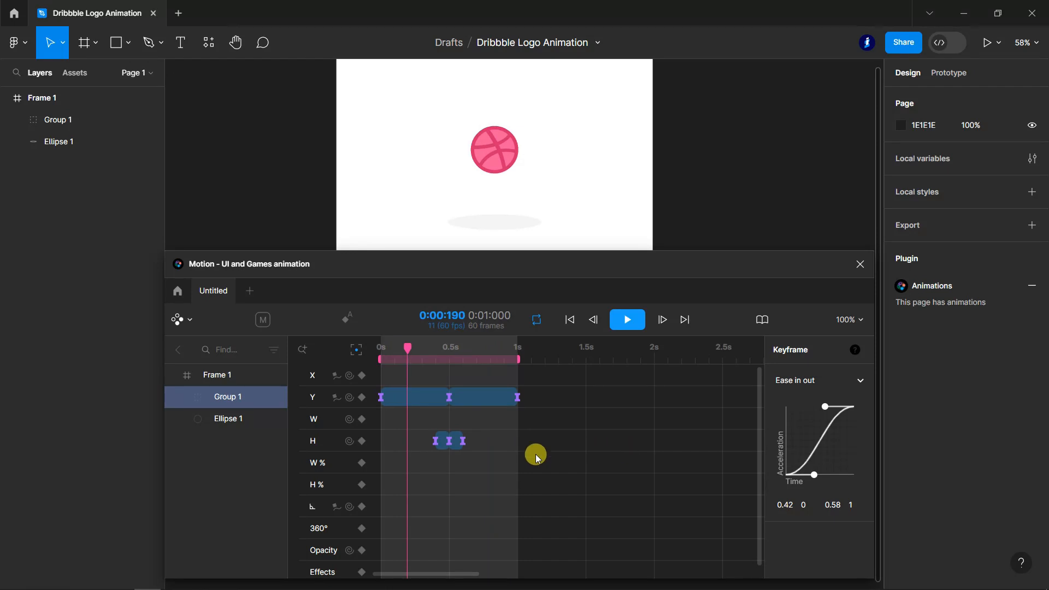
# - Add a width keyframe to Ellipse 1 at 0 s
pyautogui.click(229, 421)
pyautogui.moveTo(404, 342); pyautogui.dragTo(379, 348)
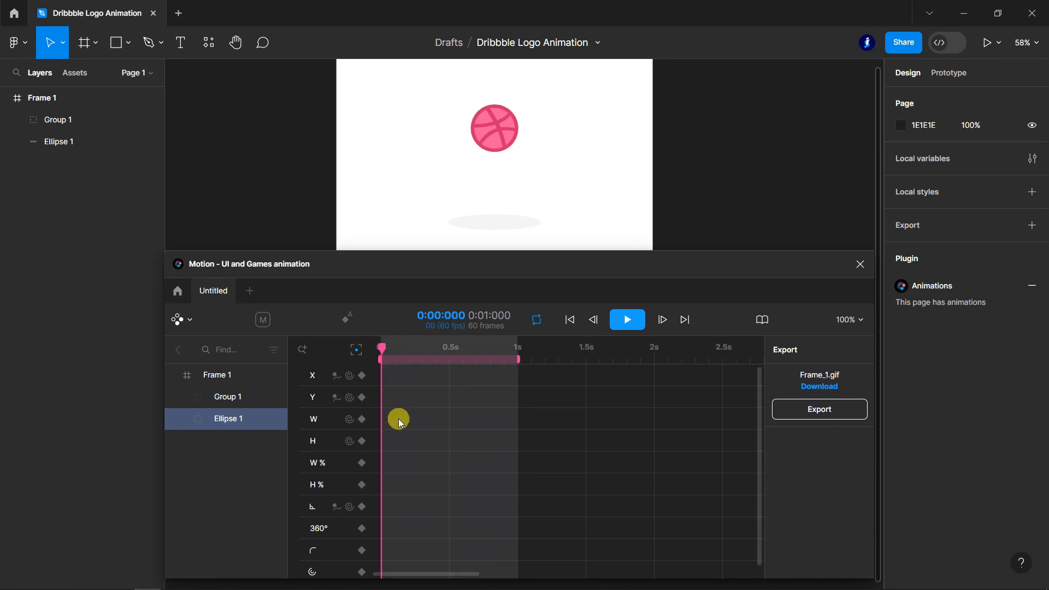
pyautogui.click(361, 420)
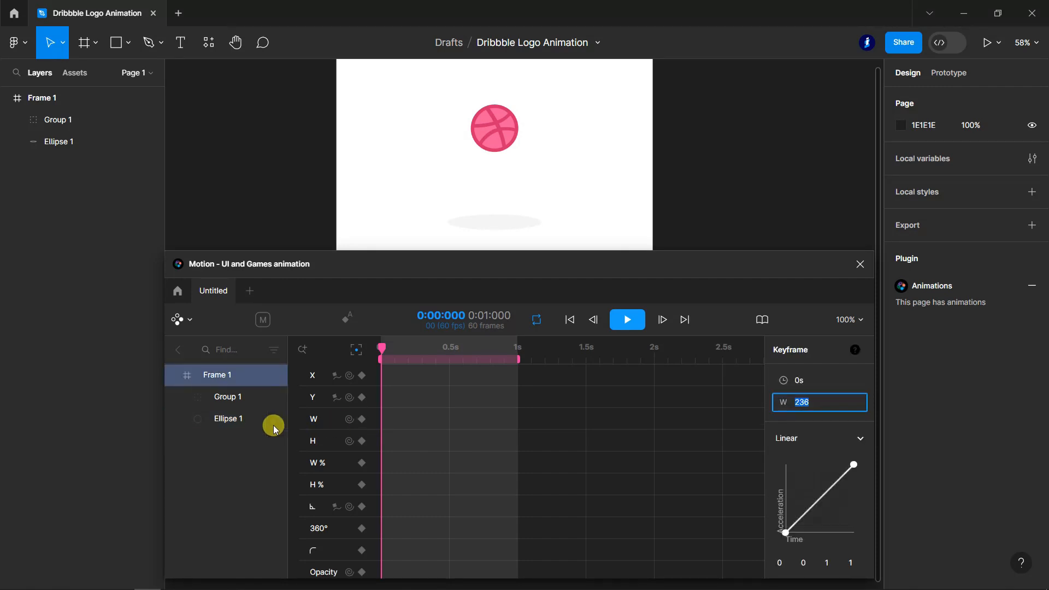
pyautogui.click(221, 420)
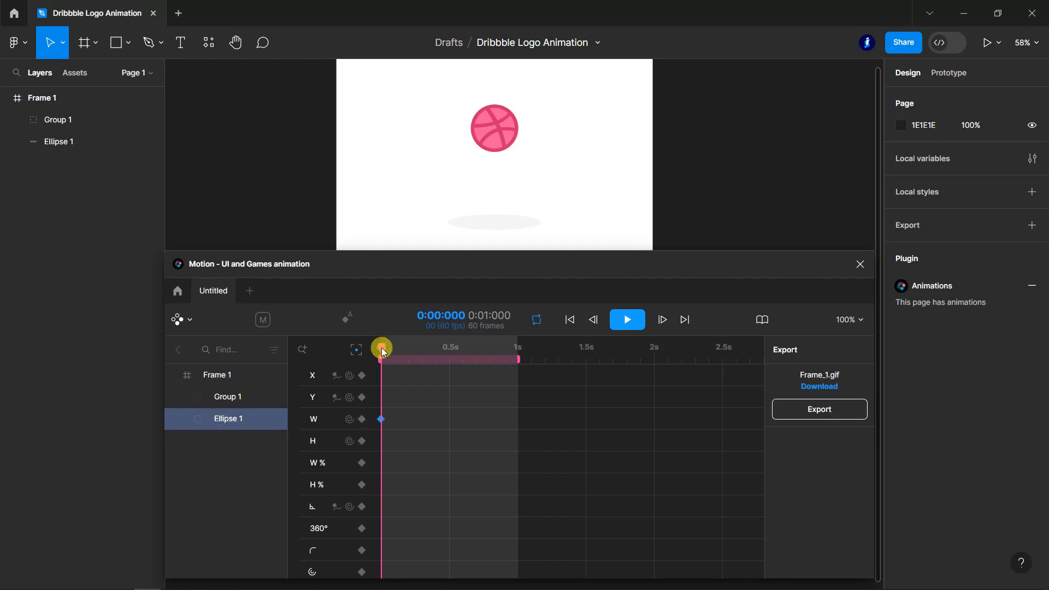
# - Add a width keyframe to Ellipse 1 at 0.5 s and reduce its value to 142
pyautogui.moveTo(381, 347); pyautogui.dragTo(449, 354)
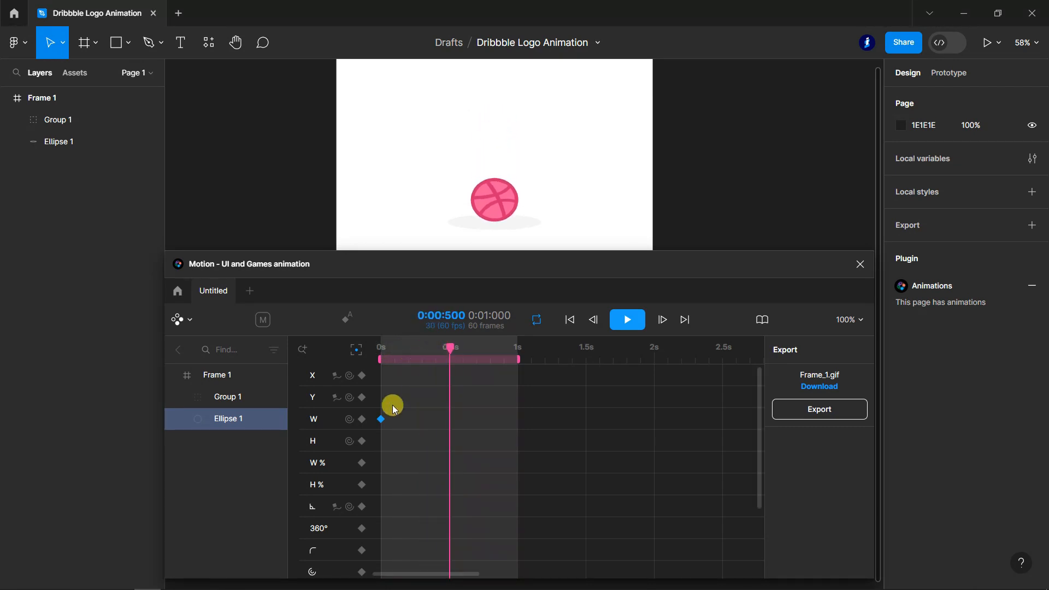
pyautogui.click(362, 419)
pyautogui.click(450, 421)
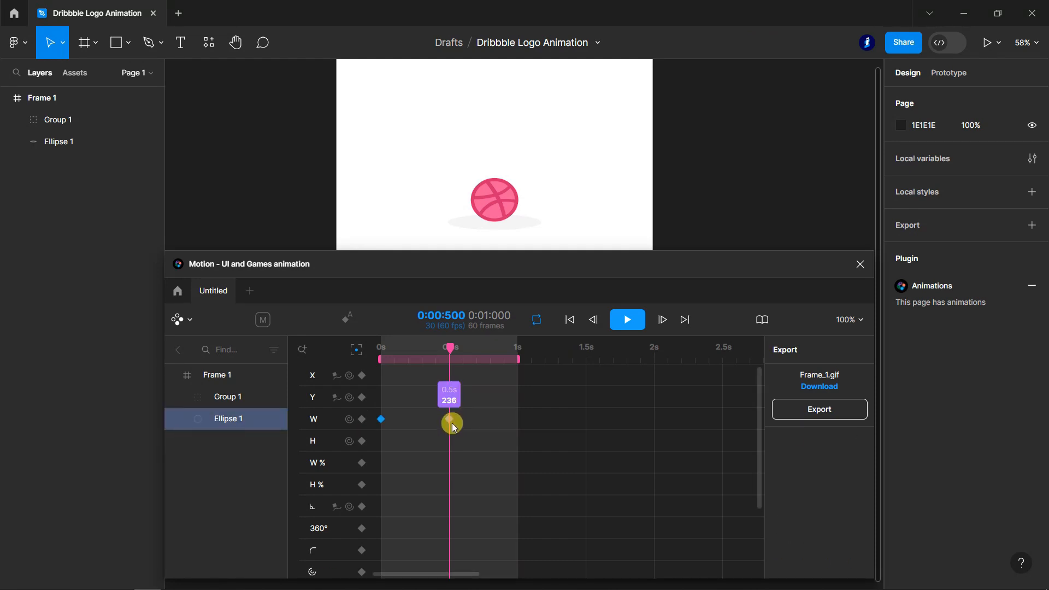
pyautogui.click(793, 409)
pyautogui.click(812, 404)
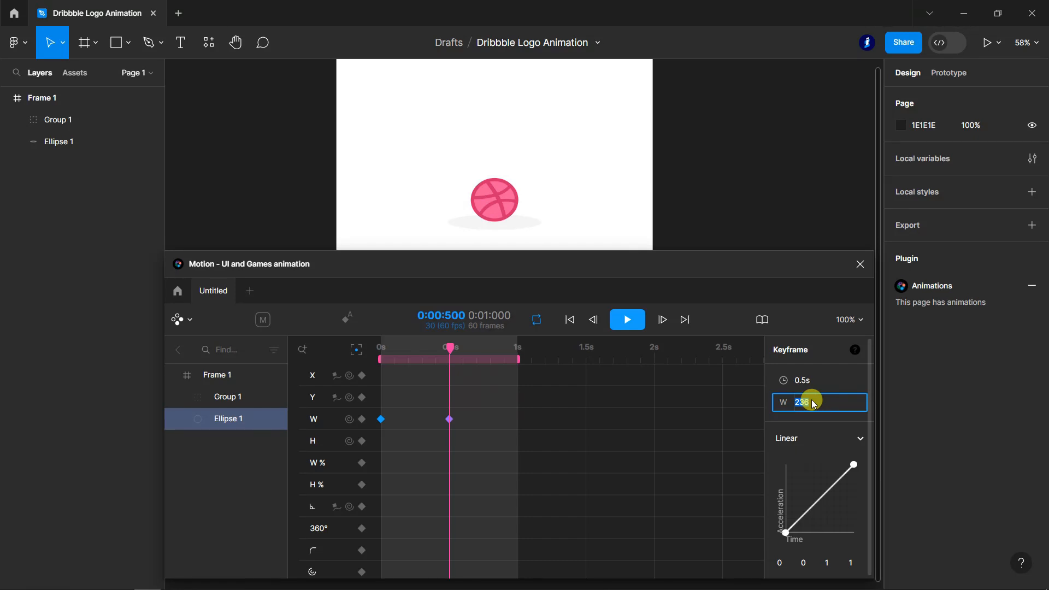
pyautogui.press('Down')
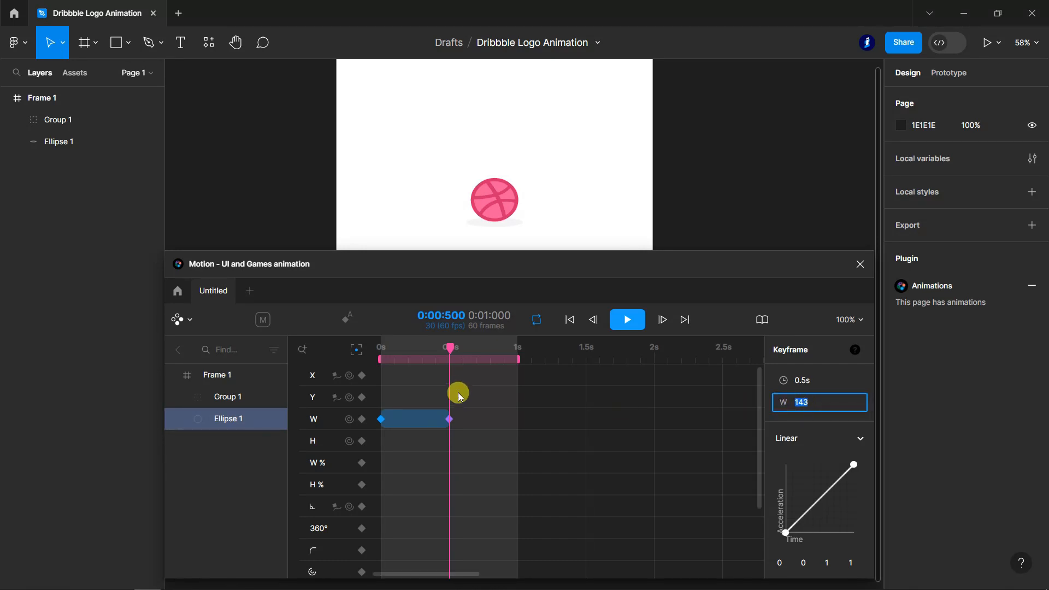
pyautogui.press('Down')
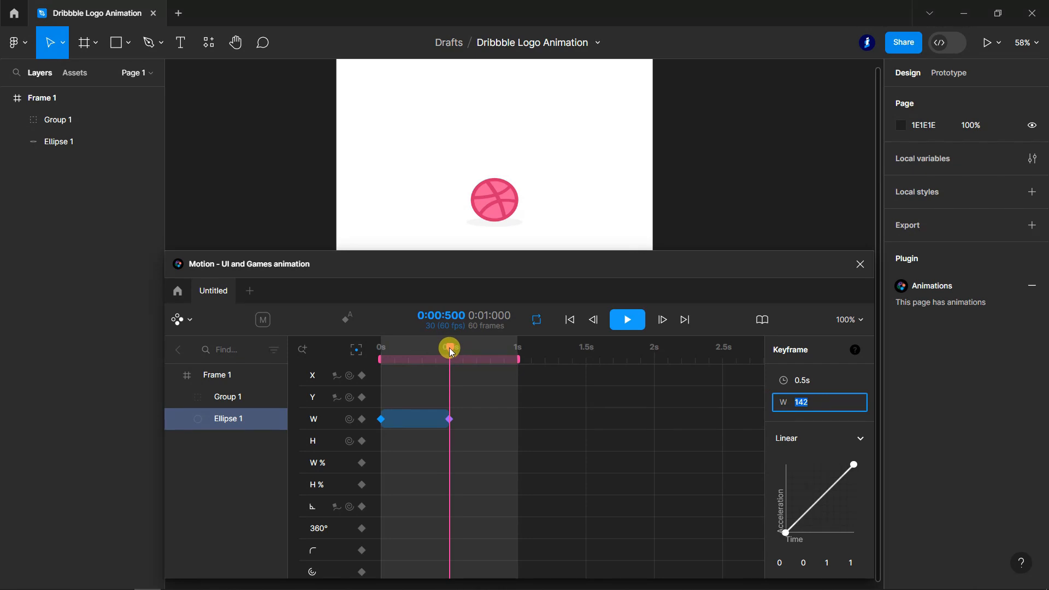
# - Add a width keyframe to Ellipse 1 at 1 s and set its value to 236
pyautogui.moveTo(447, 349); pyautogui.dragTo(519, 346)
pyautogui.click(362, 419)
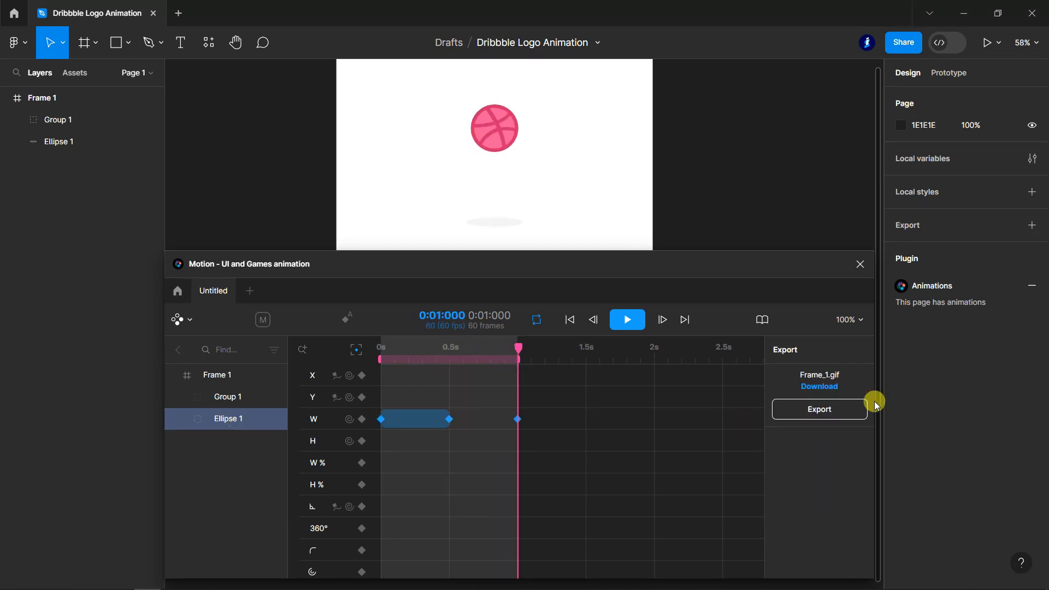
pyautogui.click(518, 420)
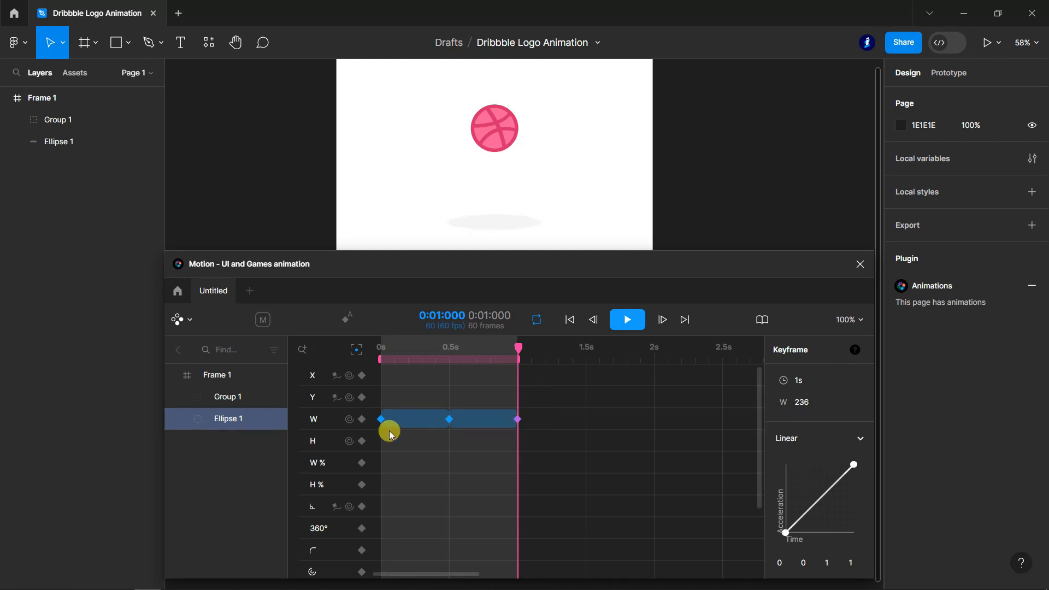
# - Apply Ease in out easing to all three width keyframes of Ellipse 1
pyautogui.scroll(-2, 391, 433)
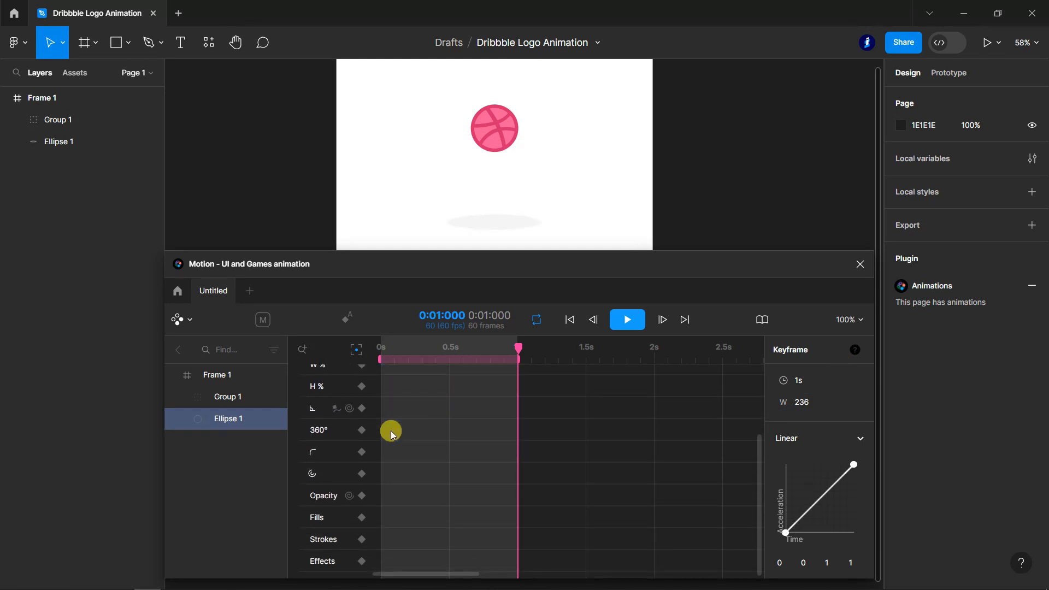
pyautogui.scroll(2, 393, 434)
pyautogui.moveTo(384, 438); pyautogui.dragTo(527, 383)
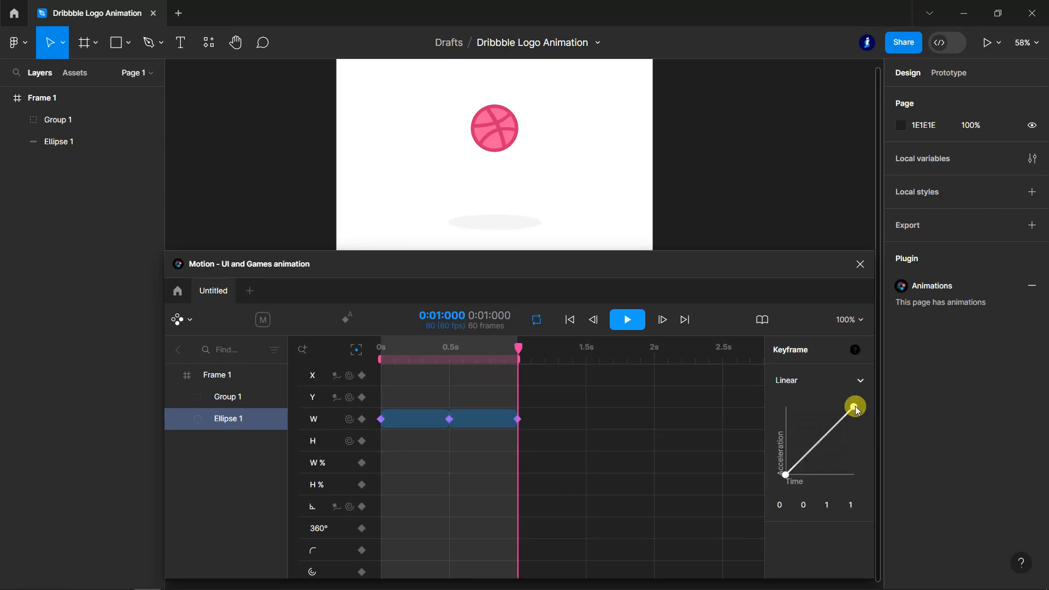
pyautogui.click(859, 381)
pyautogui.click(847, 445)
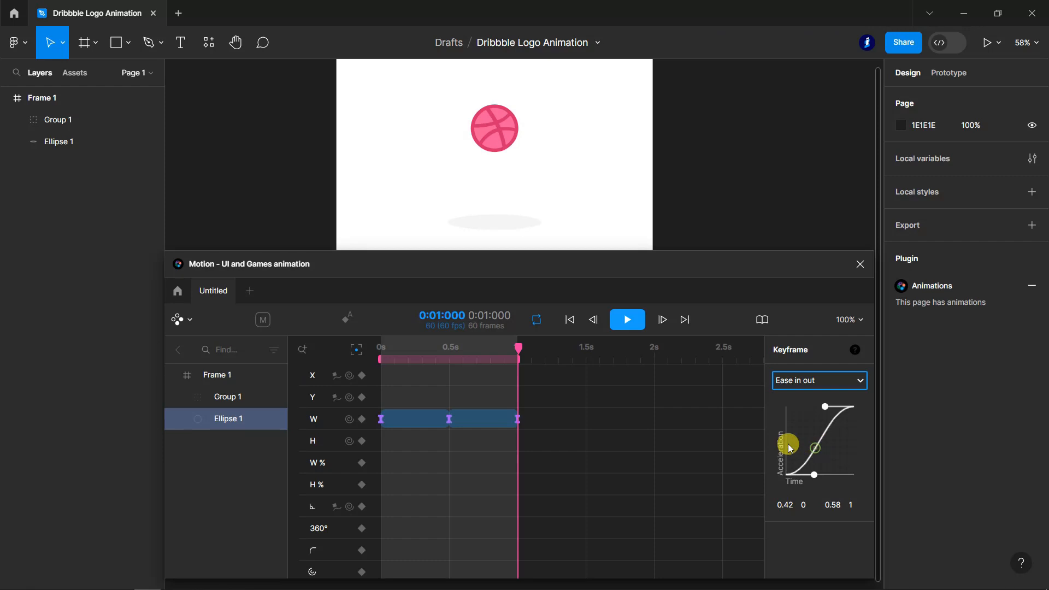
# - Add an opacity keyframe to Ellipse 1 at 0 s
pyautogui.scroll(-3, 444, 472)
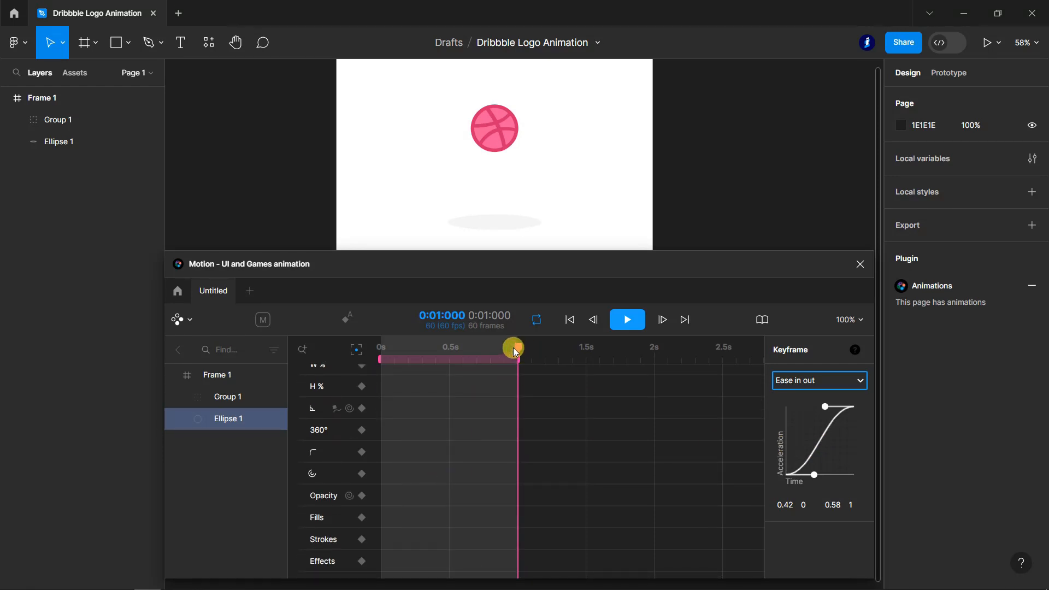
pyautogui.moveTo(519, 349); pyautogui.dragTo(380, 356)
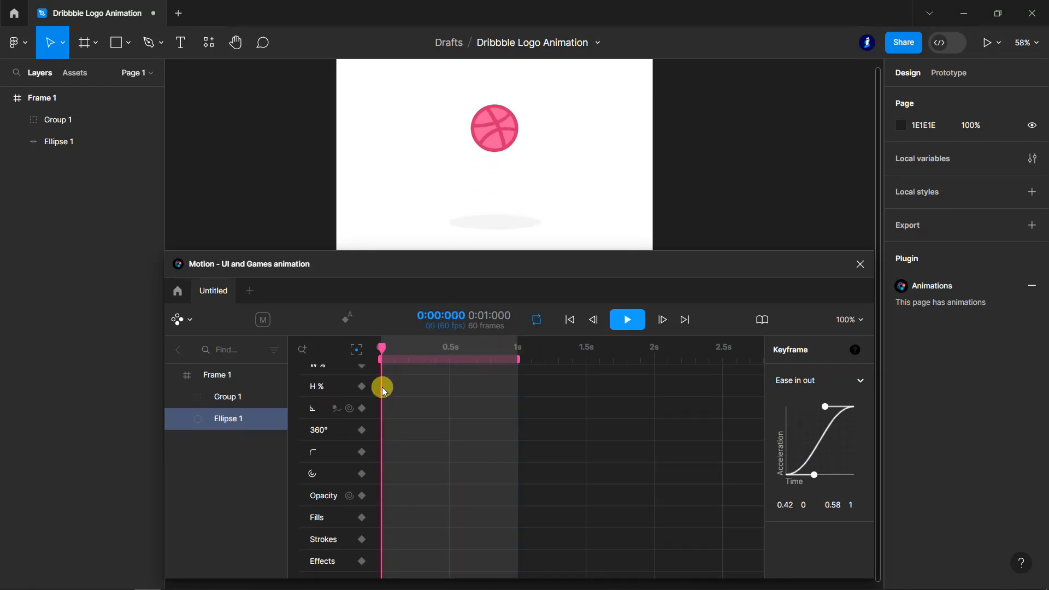
pyautogui.click(361, 495)
pyautogui.click(225, 420)
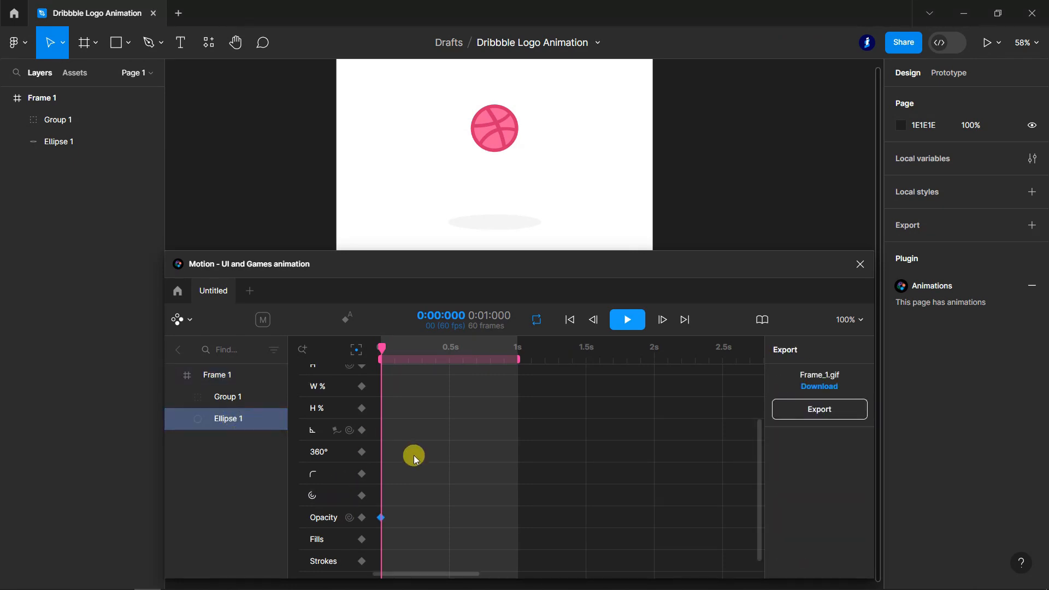
# - Add an opacity keyframe to Ellipse 1 at 0.5 s and set its value to 100%
pyautogui.moveTo(382, 347); pyautogui.dragTo(450, 353)
pyautogui.click(363, 518)
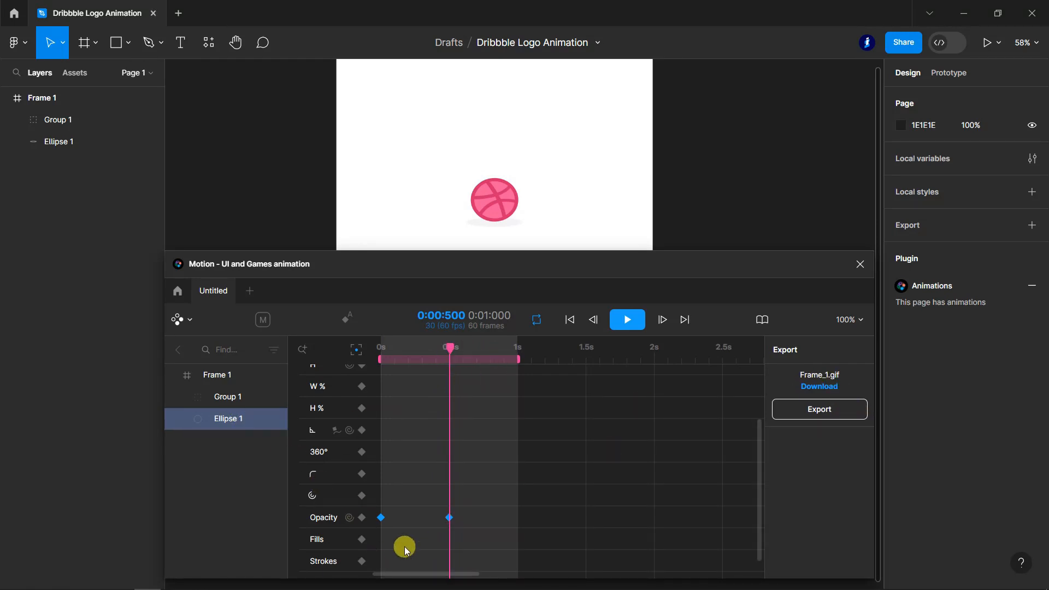
pyautogui.click(449, 518)
pyautogui.click(812, 404)
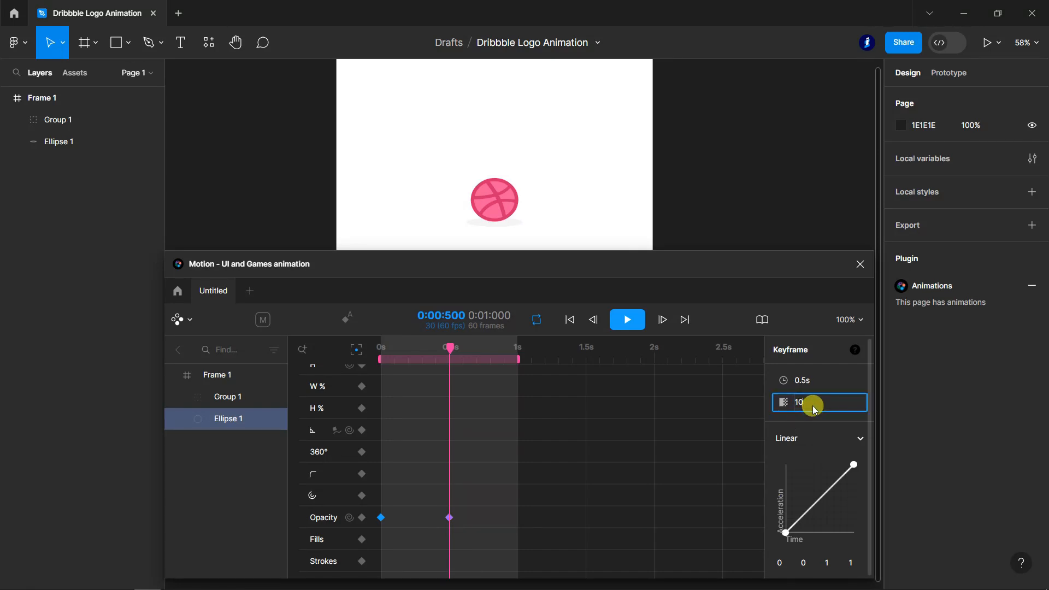
pyautogui.write('100')
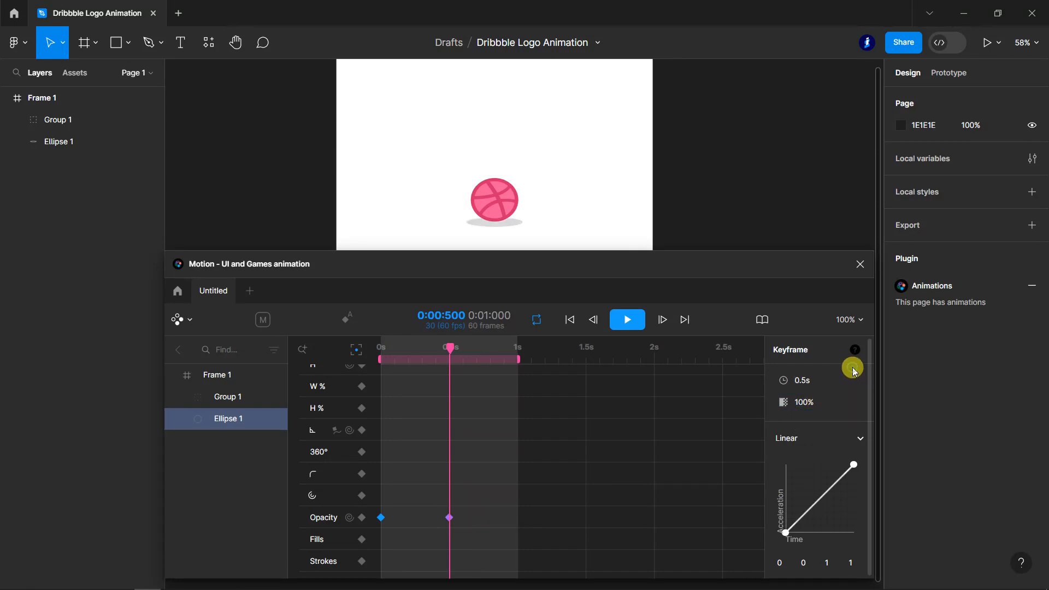
pyautogui.click(854, 371)
# - Add an opacity keyframe to Ellipse 1 at 1 s, set it to 28%, and preview the animation from the start
pyautogui.moveTo(449, 345); pyautogui.dragTo(518, 354)
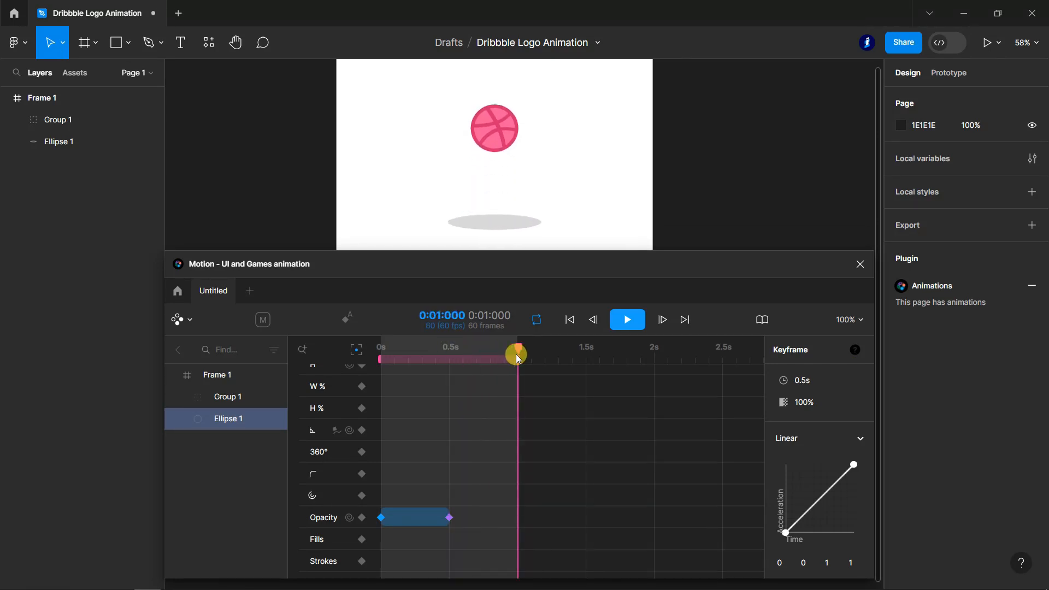
pyautogui.click(362, 518)
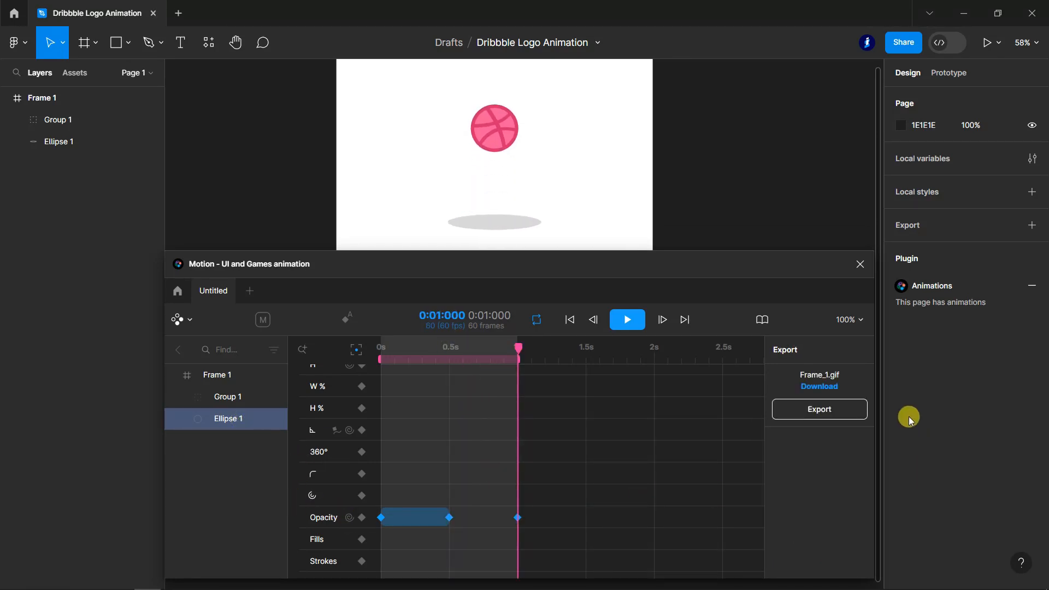
pyautogui.click(517, 517)
pyautogui.click(810, 408)
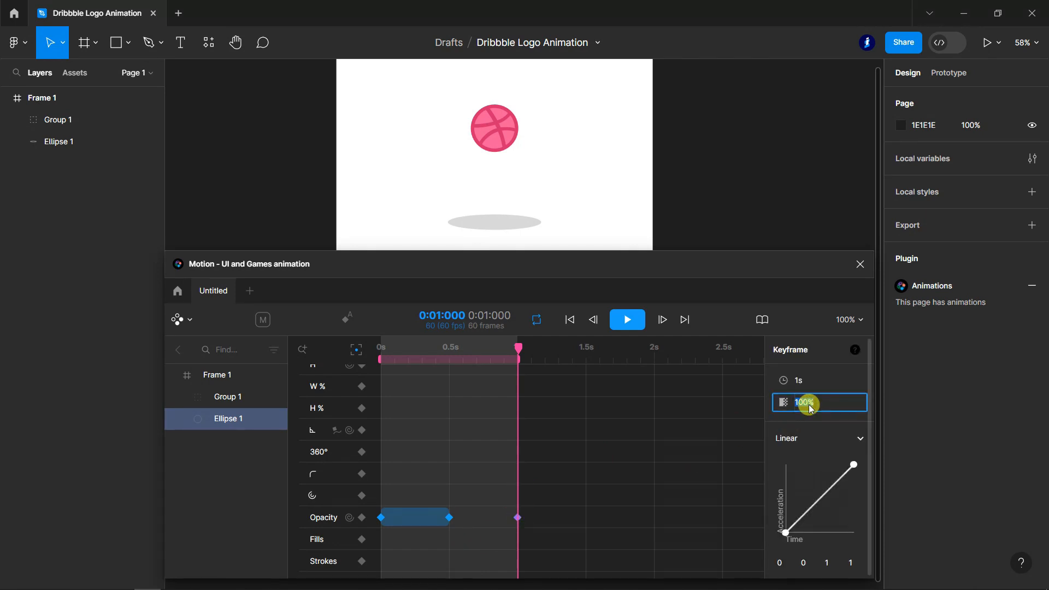
pyautogui.write('28')
pyautogui.click(855, 367)
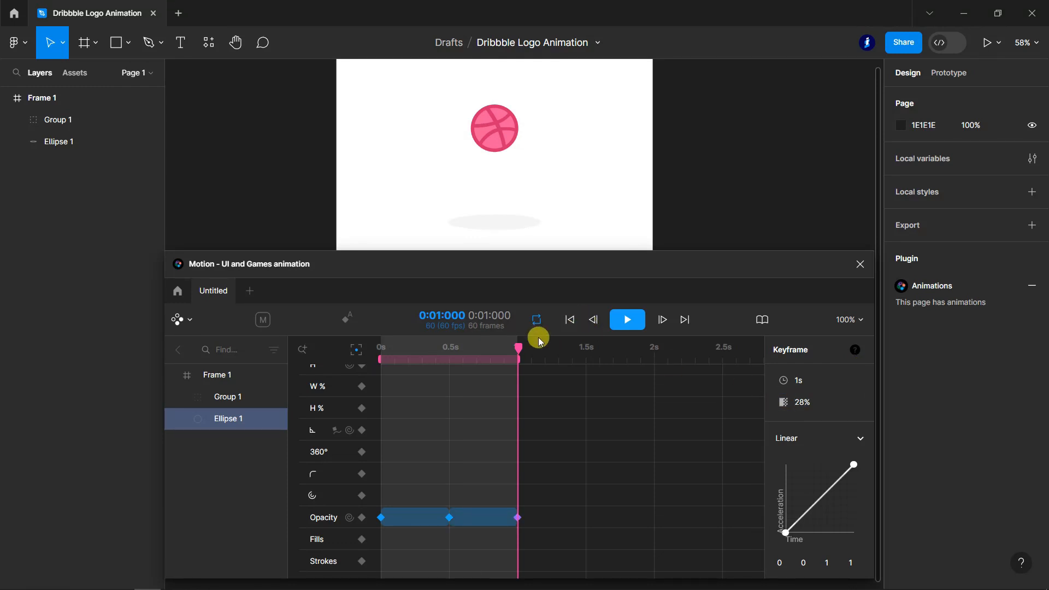
pyautogui.moveTo(520, 349); pyautogui.dragTo(363, 375)
pyautogui.click(714, 449)
pyautogui.press('space')
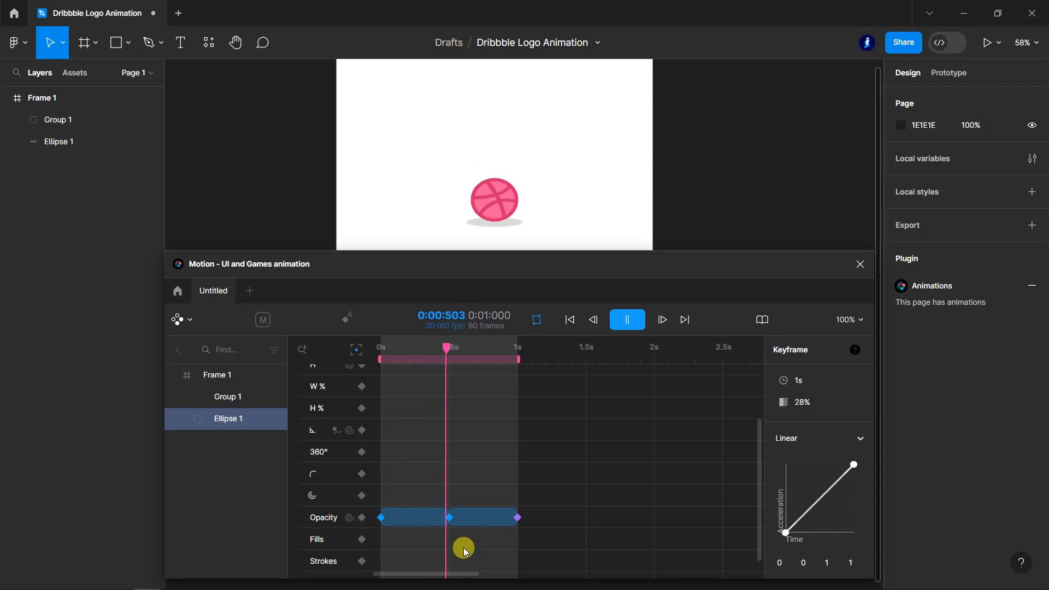
pyautogui.press('space')
# - Apply Ease in out easing to Ellipse 1's three opacity keyframes and play the animation
pyautogui.click(380, 535)
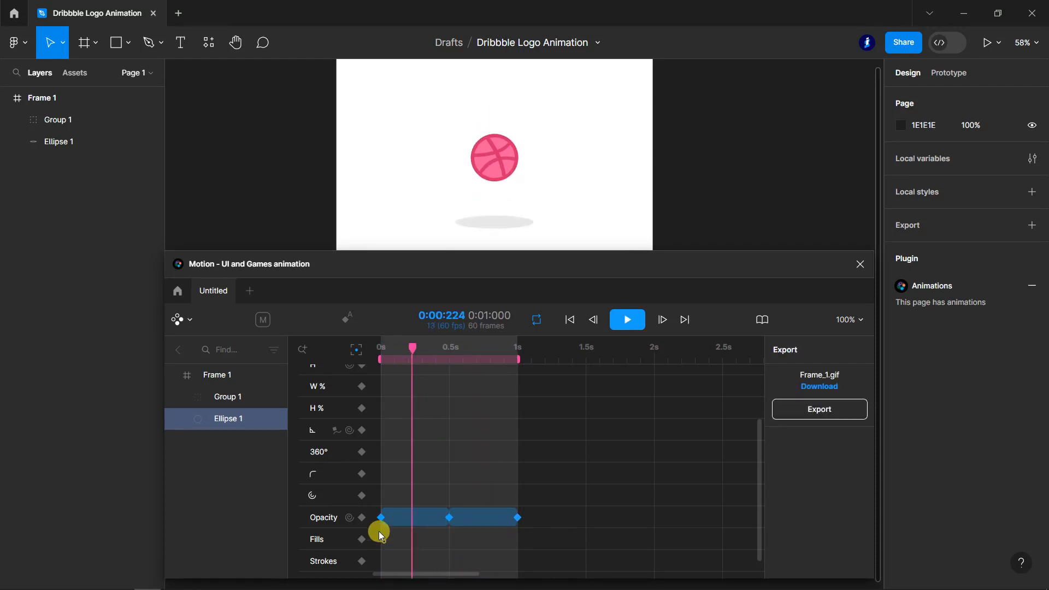
pyautogui.moveTo(394, 479); pyautogui.dragTo(522, 475)
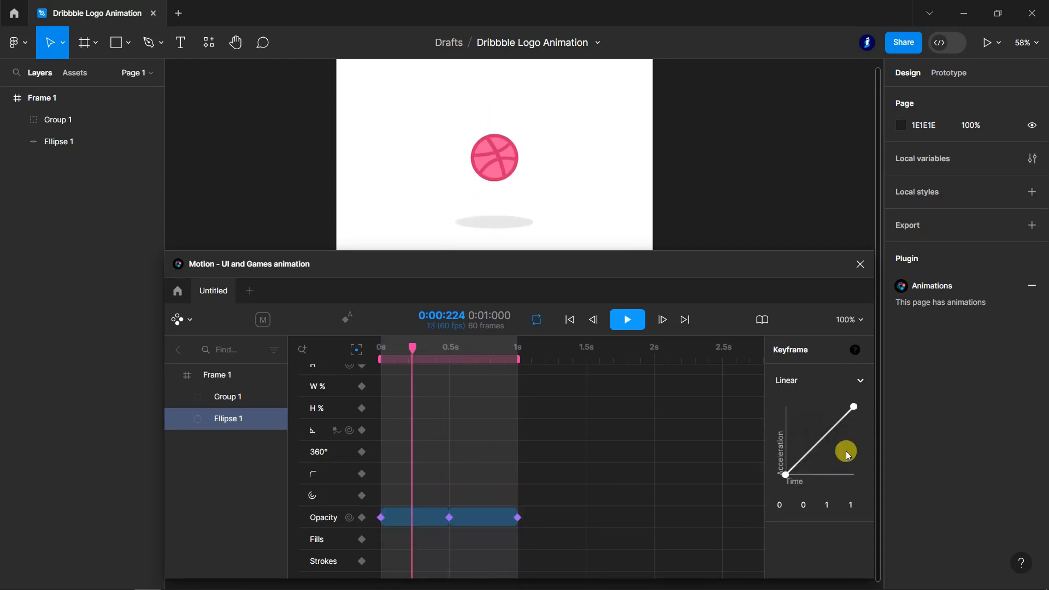
pyautogui.click(862, 378)
pyautogui.click(796, 445)
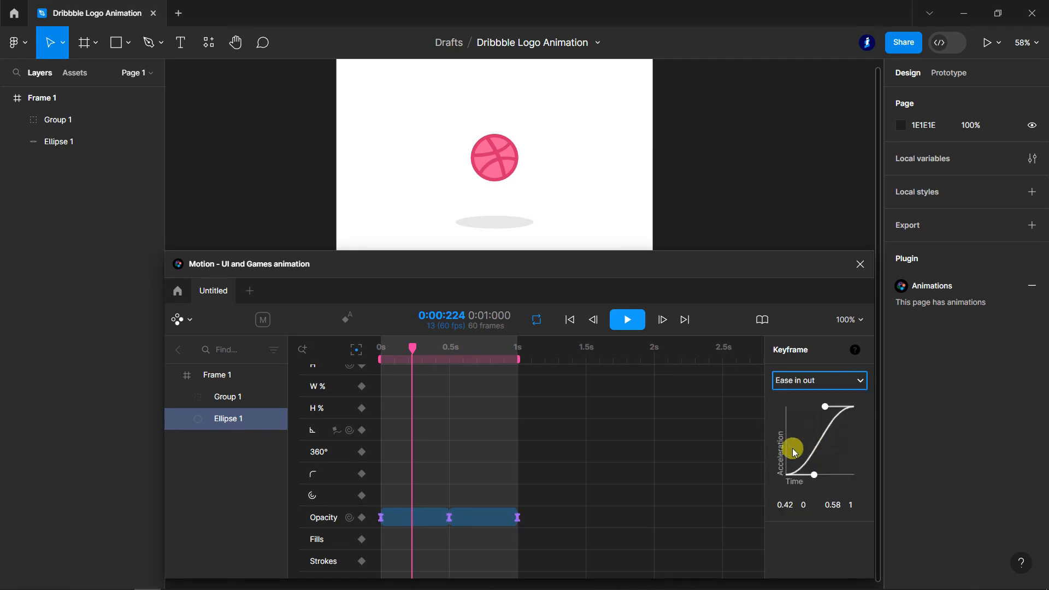
pyautogui.press('space')
pyautogui.click(627, 319)
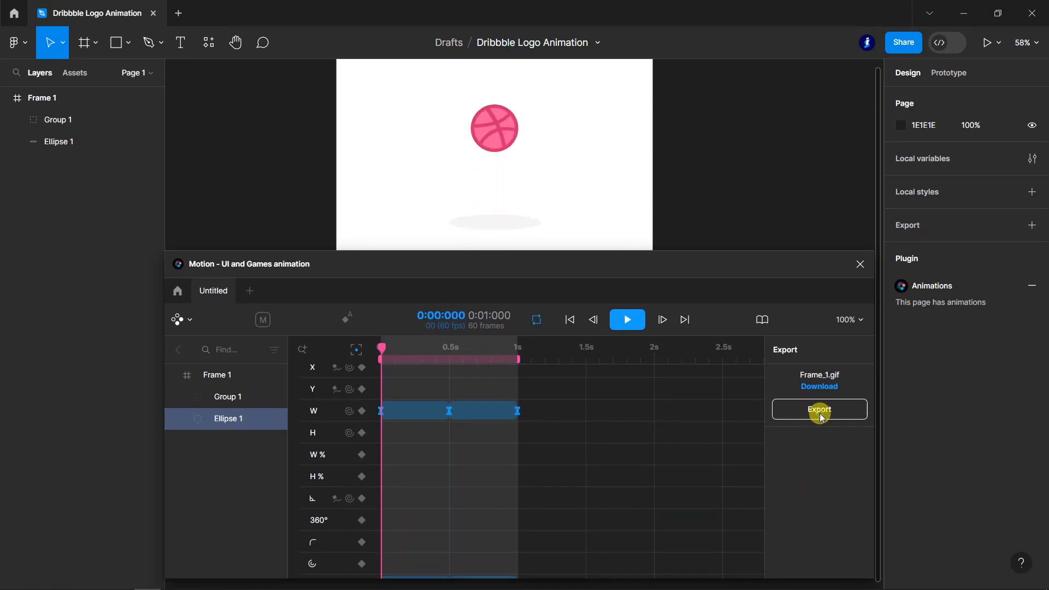
# - Export Frame 1's total animation as a GIF and save it as Frame_1 in the 3D Objects folder
pyautogui.click(819, 412)
pyautogui.click(456, 353)
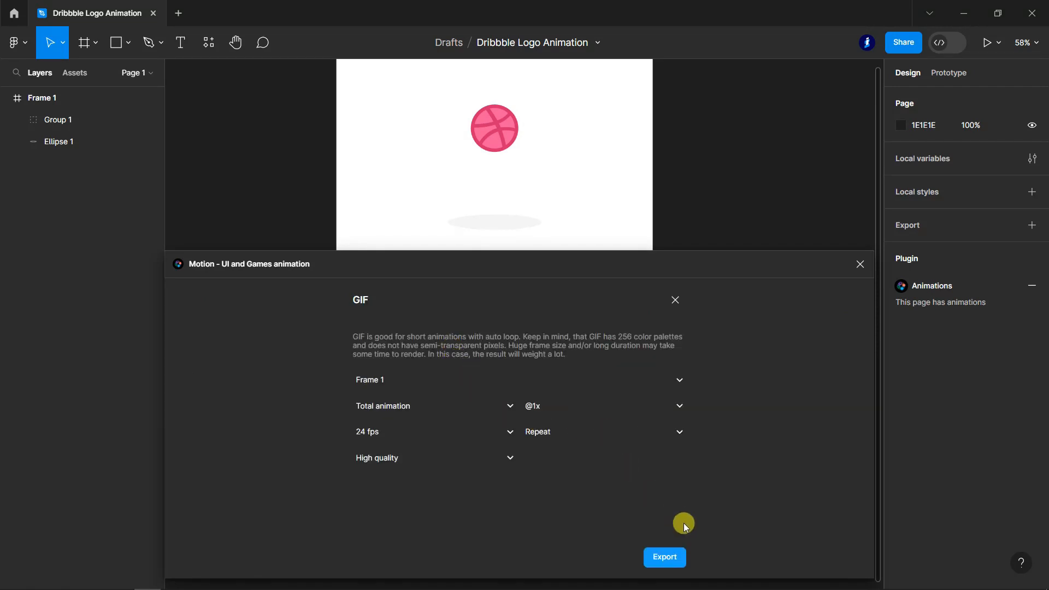
pyautogui.click(677, 556)
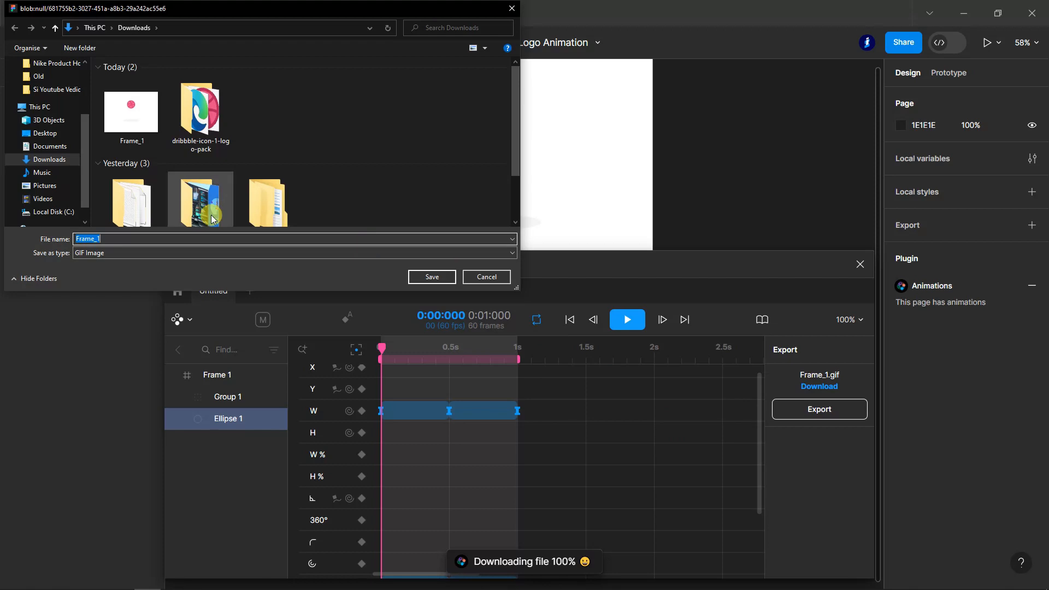
pyautogui.click(45, 120)
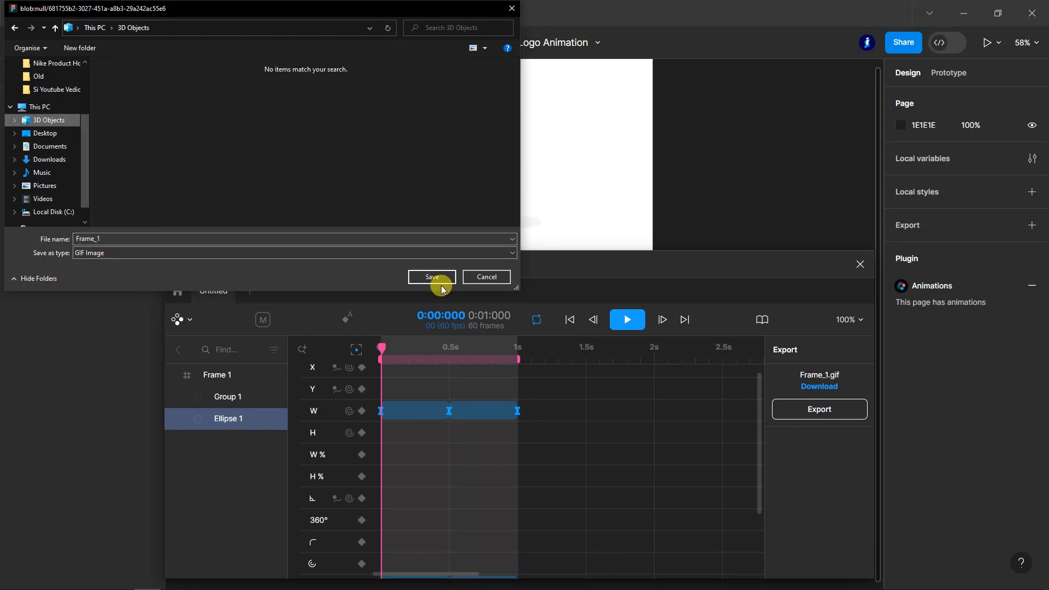
pyautogui.click(440, 285)
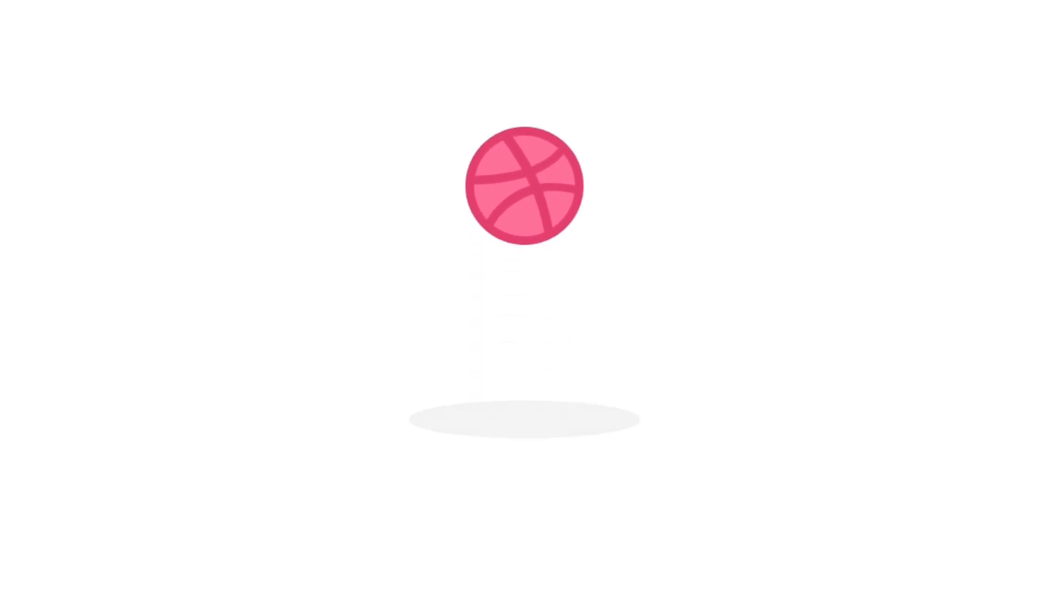